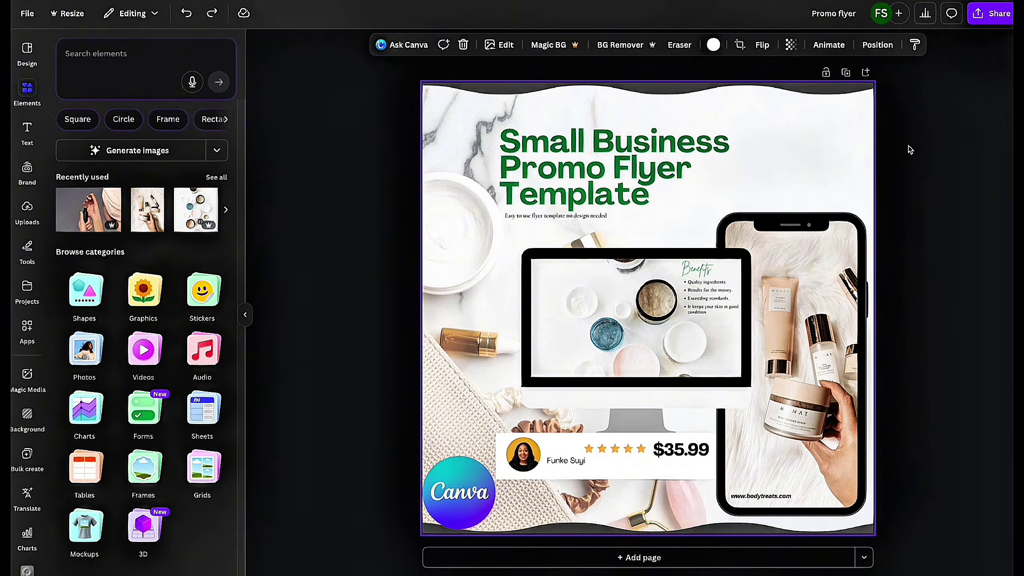
Step: Choose the template link option for publishing the Promo flyer design
click(909, 150)
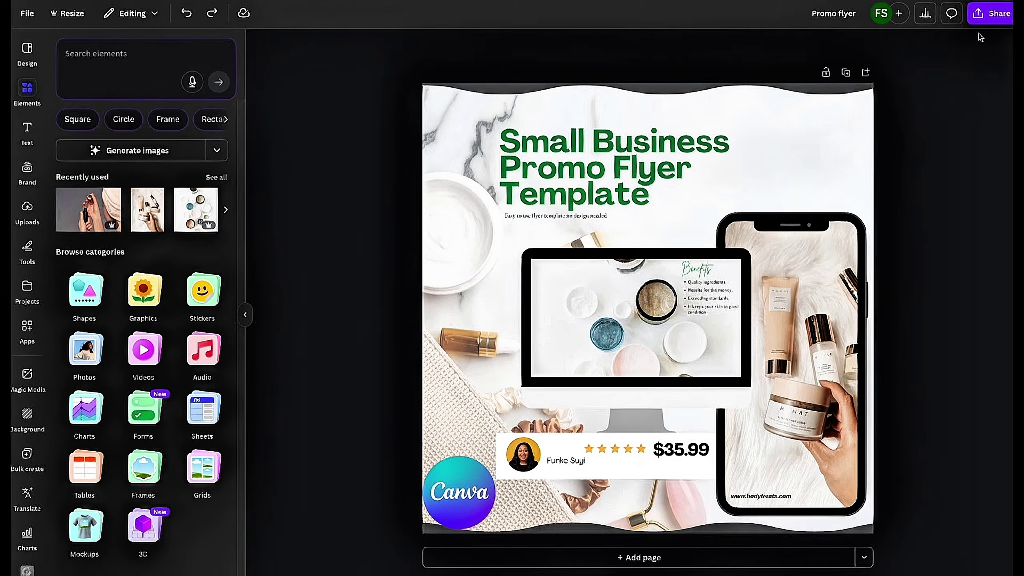
click(985, 19)
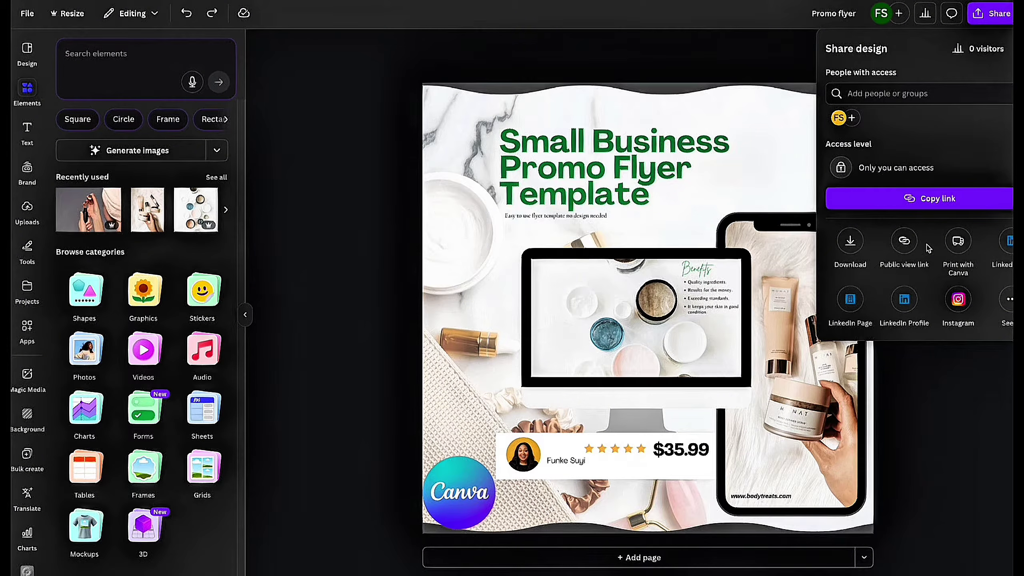
click(1008, 301)
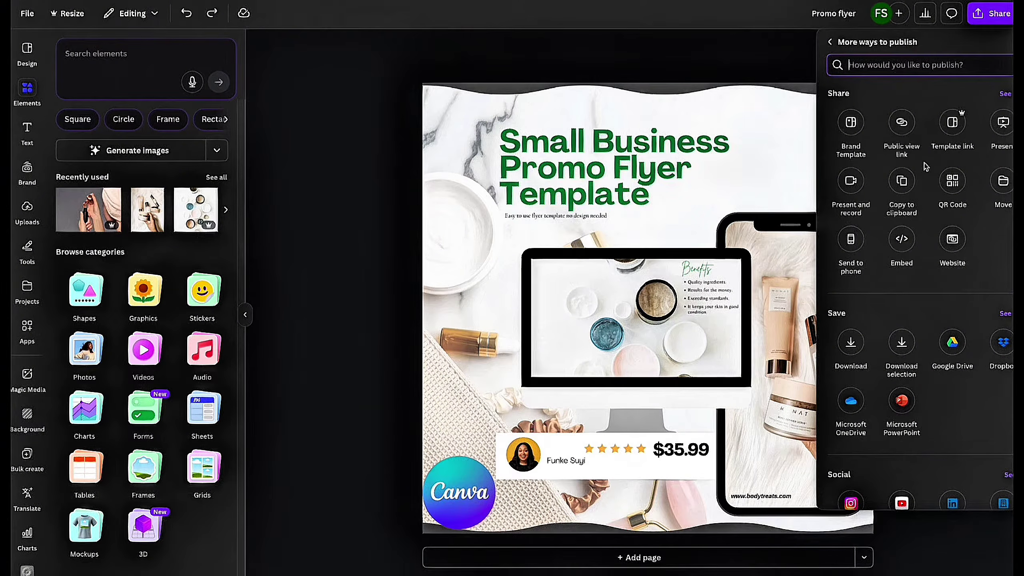
click(951, 130)
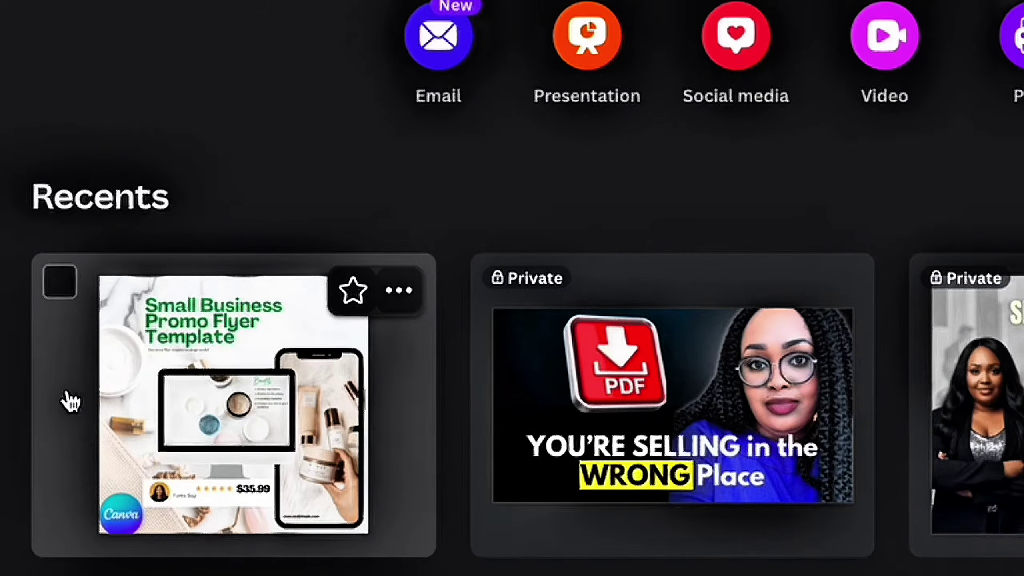
Step: Make a copy of the Promo flyer design and open the copy in a new tab
click(398, 291)
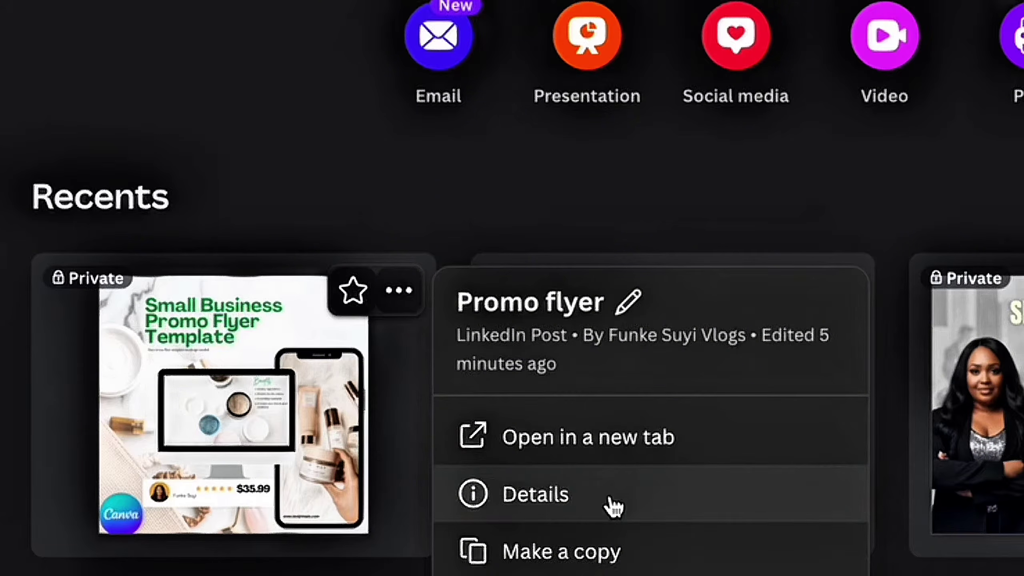
click(603, 553)
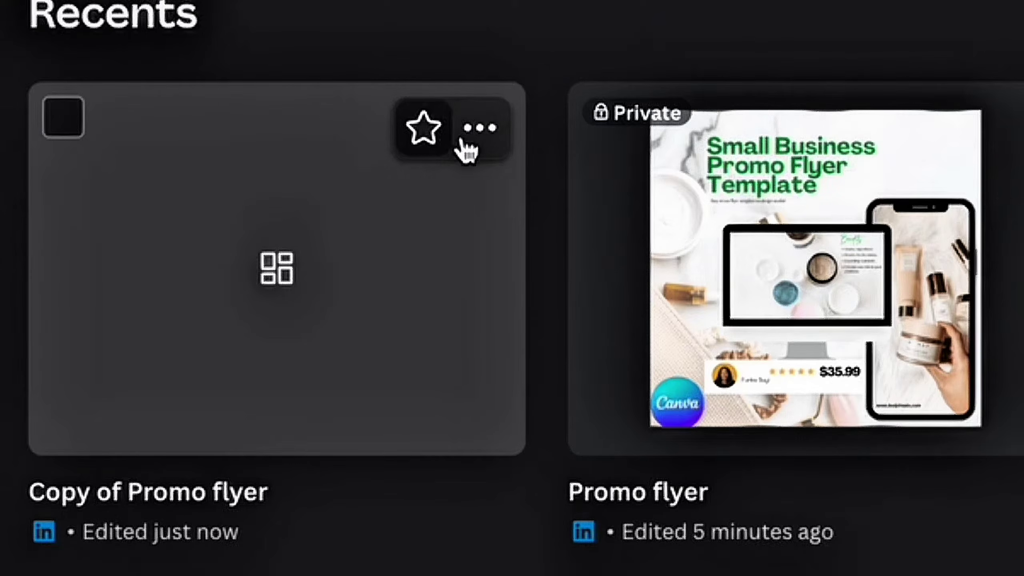
click(479, 129)
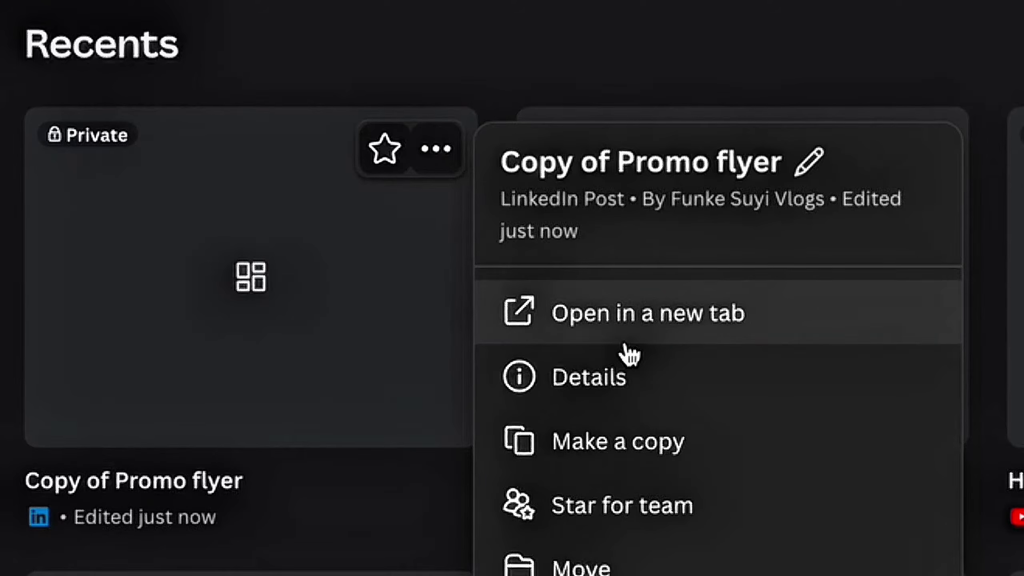
click(597, 330)
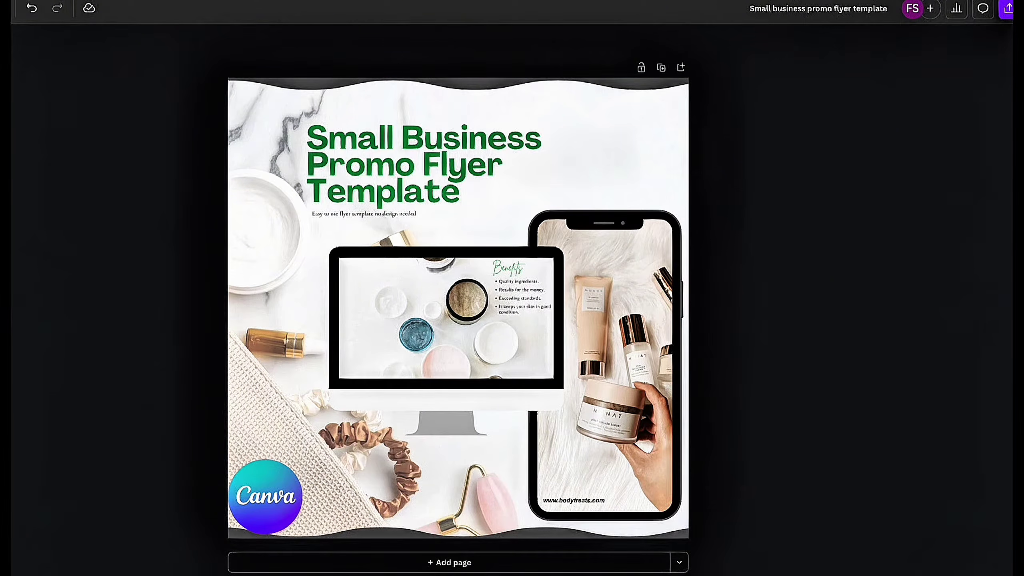
Step: Add a yellow rounded square, flatten it into a wide pill-shaped button, and place it below the monitor mockup
key(ctrl+slash)
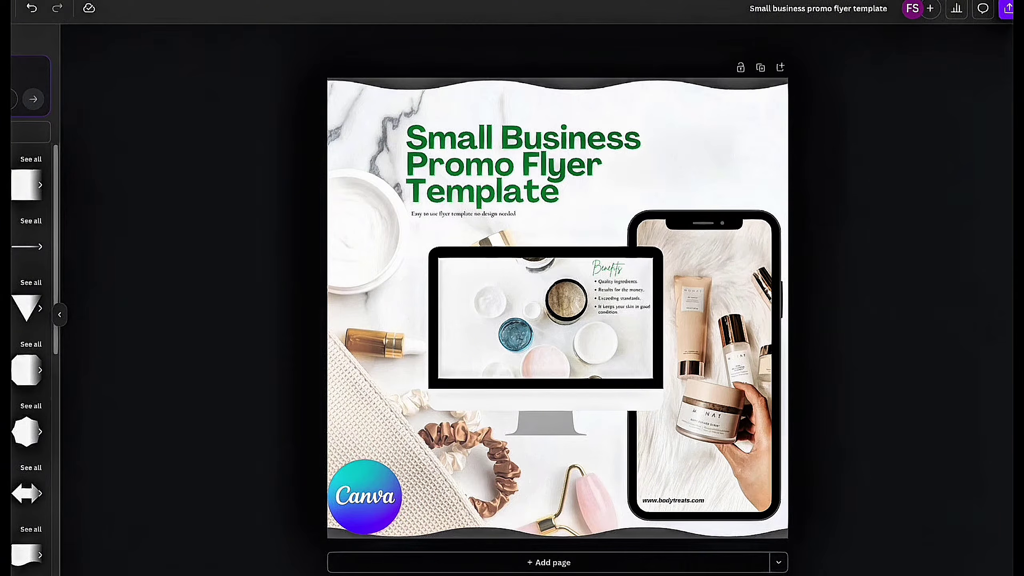
click(5, 308)
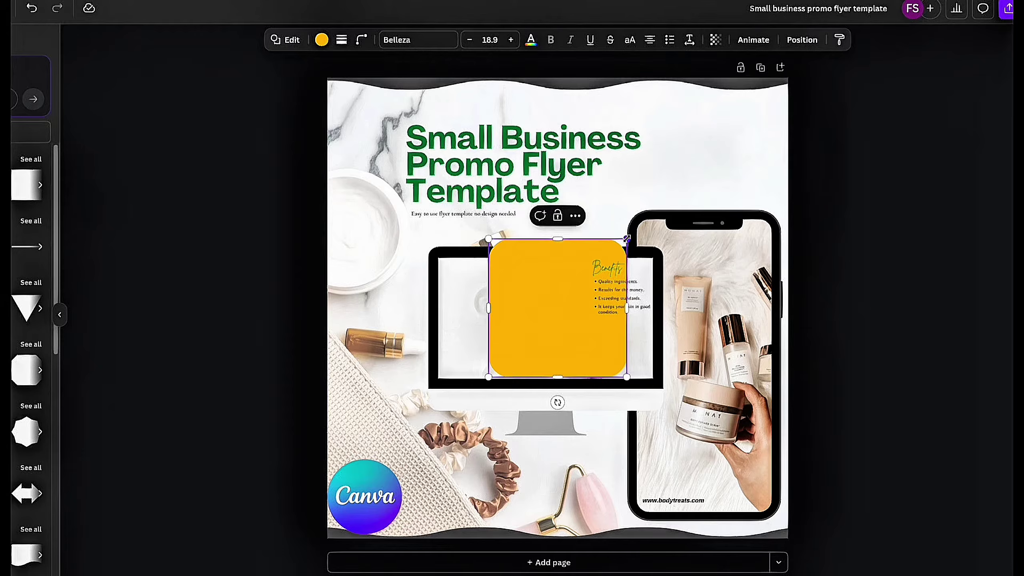
drag(626, 238, 630, 337)
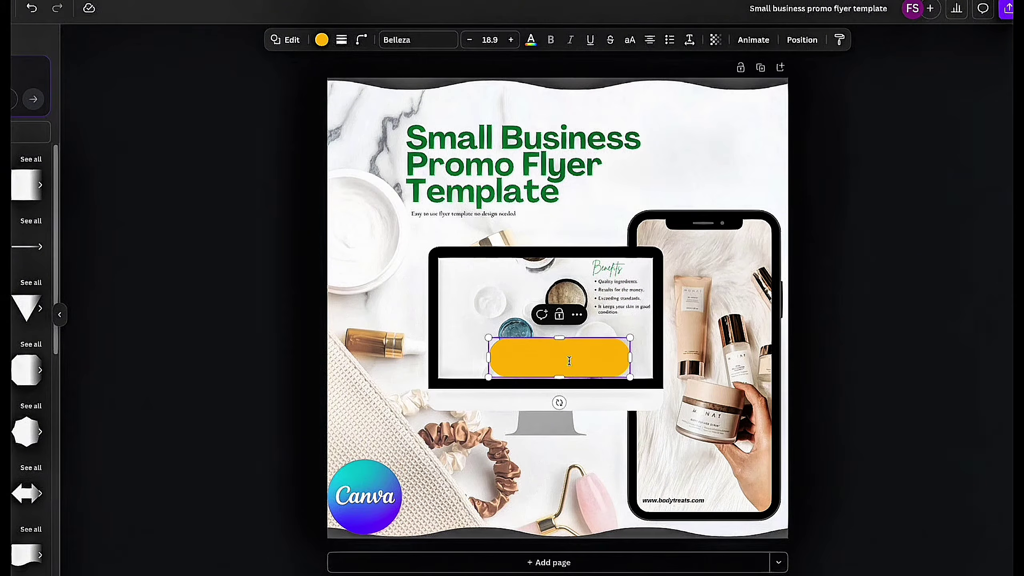
click(570, 380)
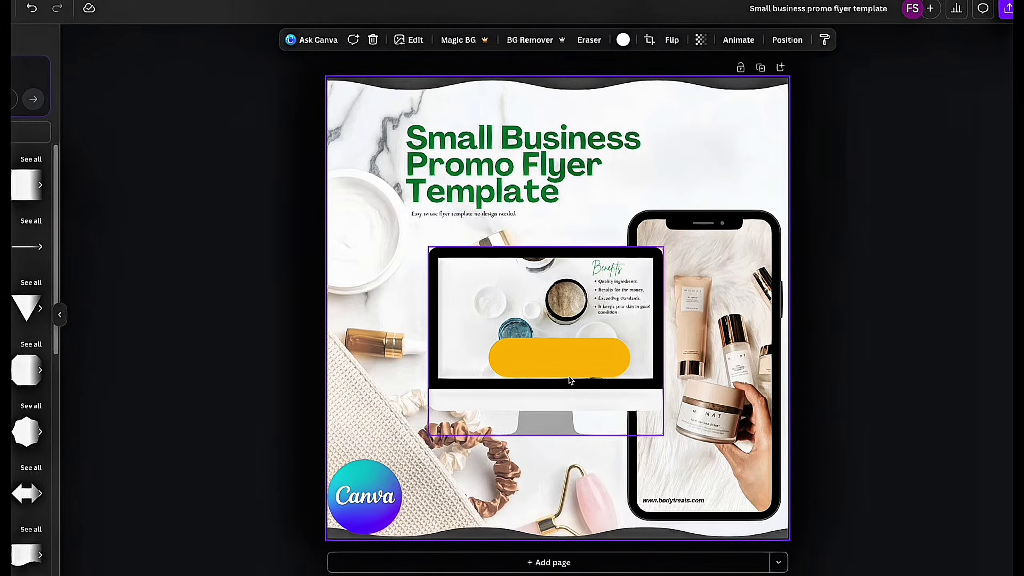
drag(560, 357, 547, 455)
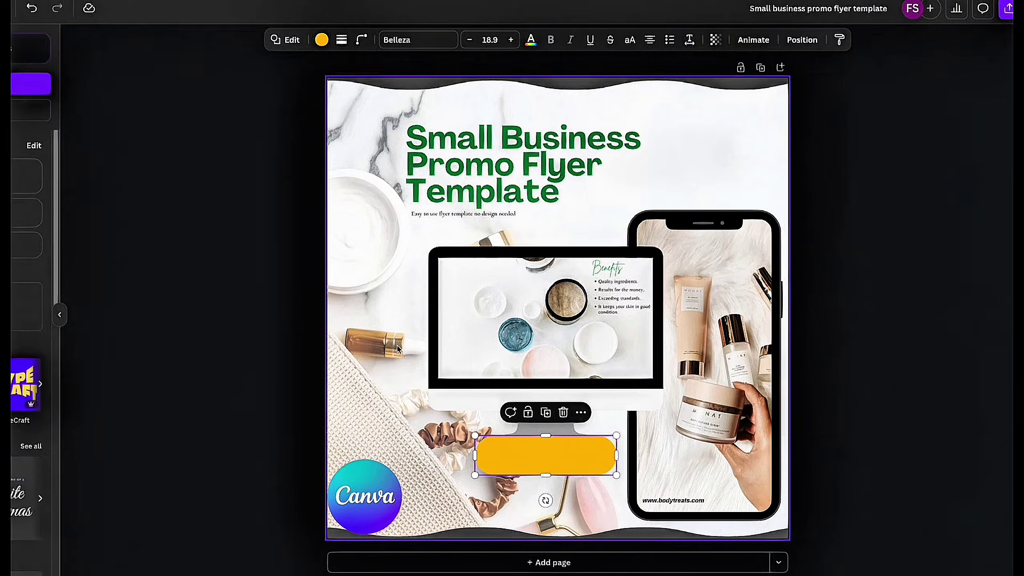
Step: Add a heading reading "Get Template", place it over the yellow button, and enlarge it to size 40.1
click(26, 175)
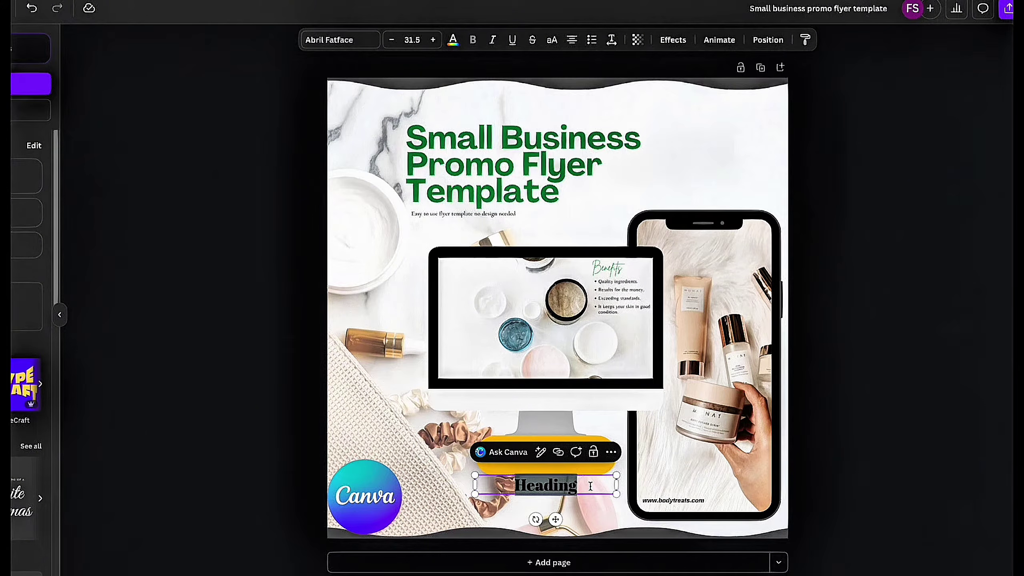
text(Get)
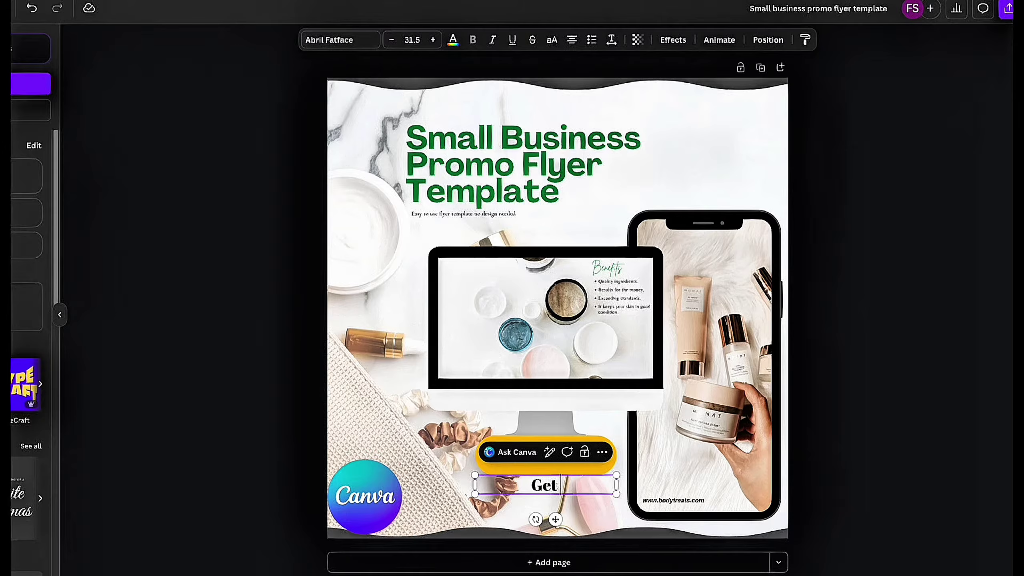
text( Template)
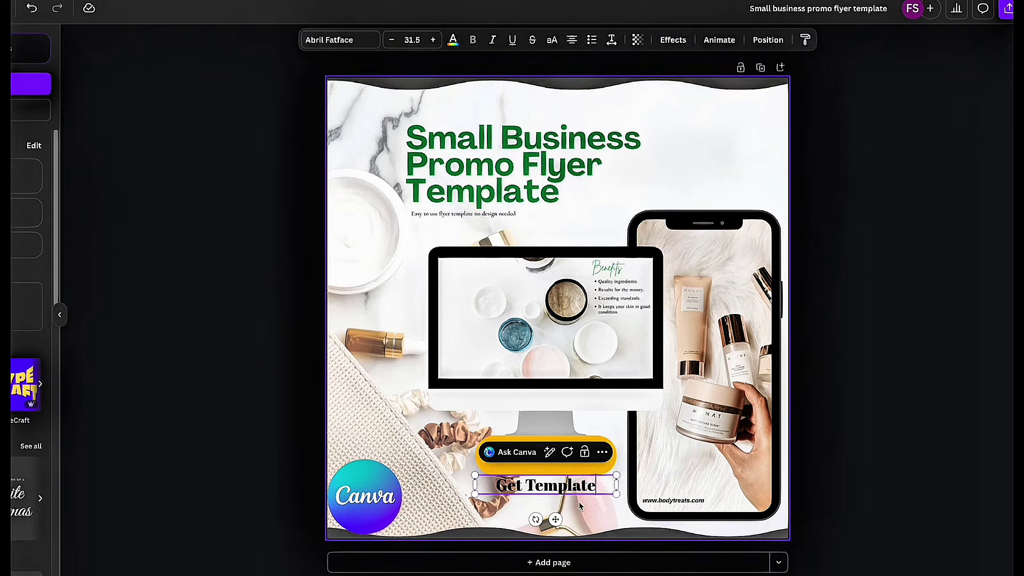
drag(556, 519, 556, 491)
key(ctrl+shift+period)
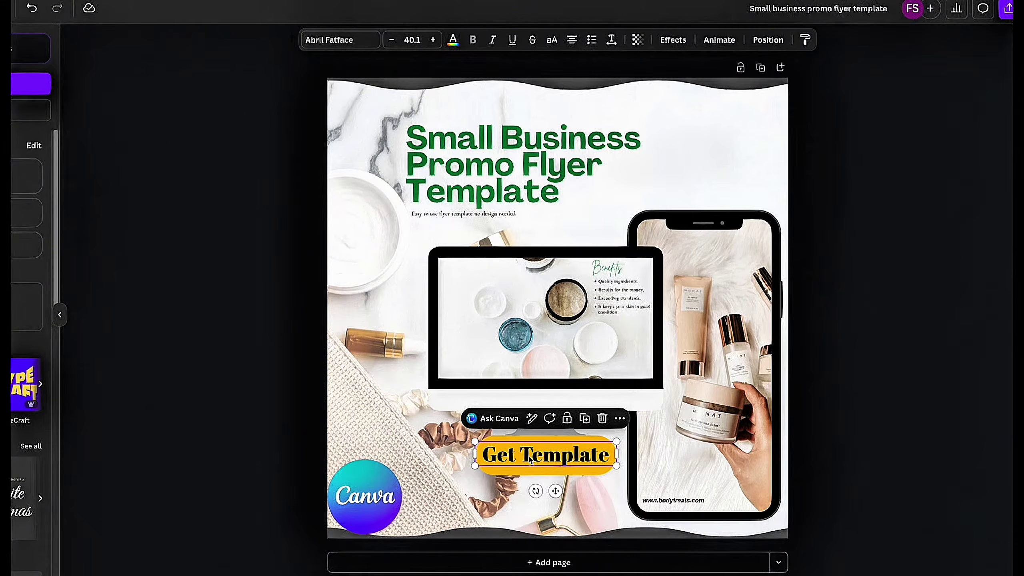
Step: Link the "Get Template" text to the copied template URL, keeping the display mode as Link
click(619, 418)
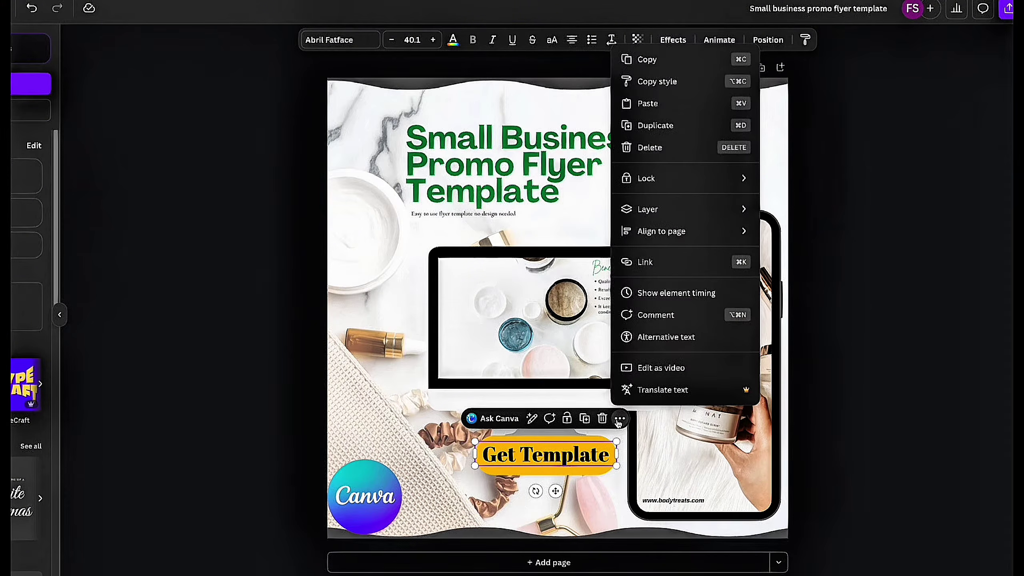
click(648, 262)
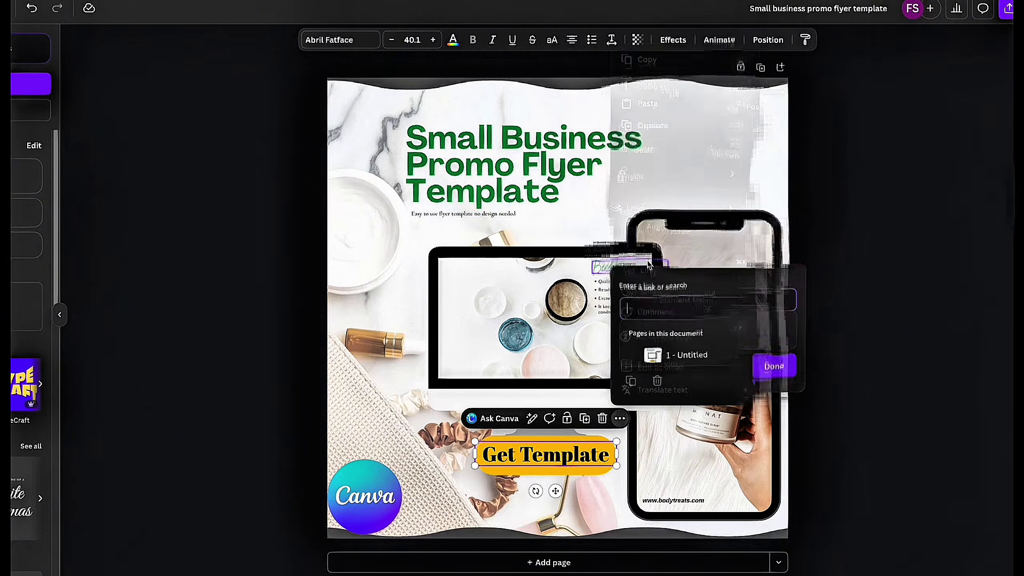
click(652, 309)
right_click(652, 308)
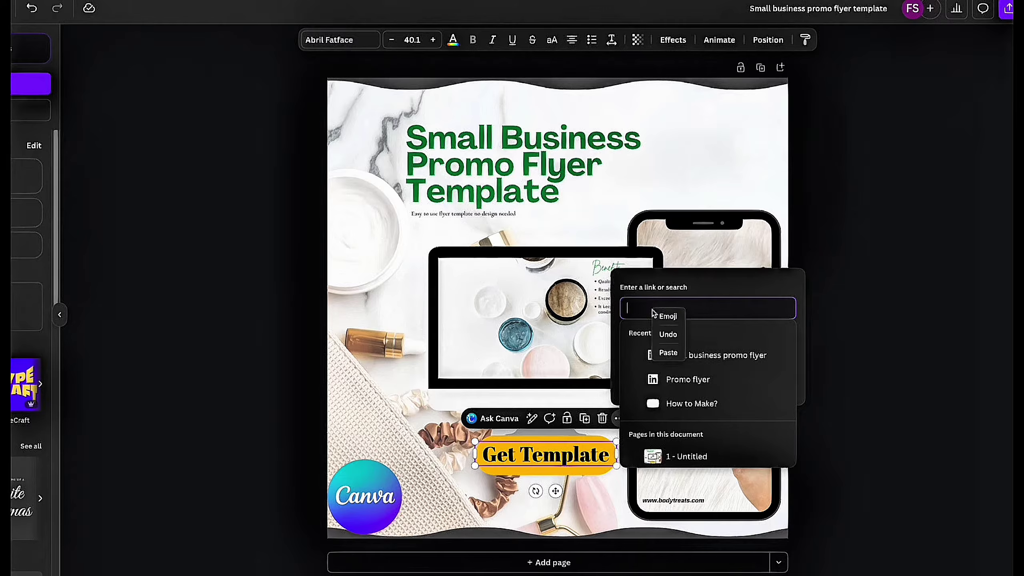
click(666, 357)
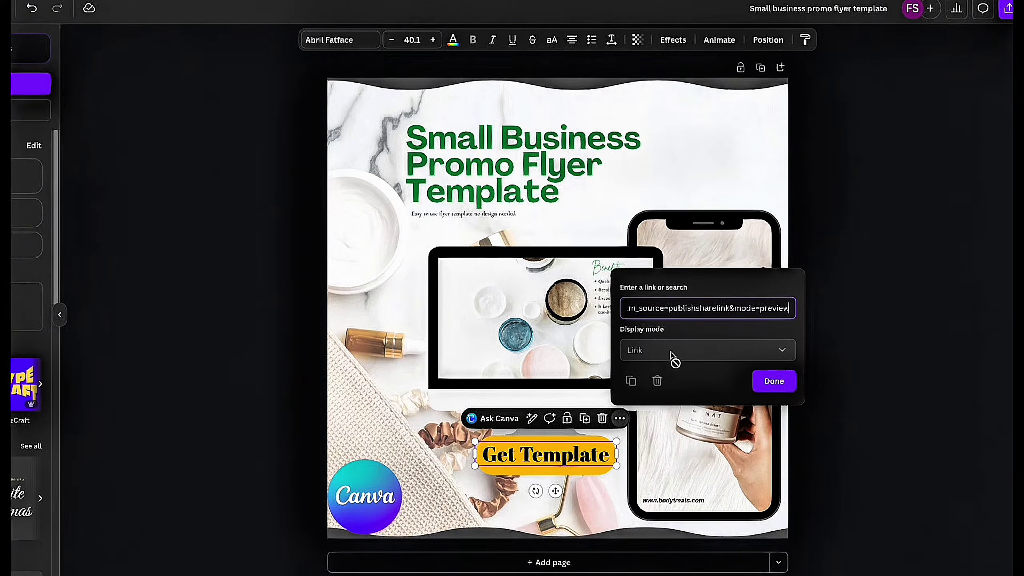
click(773, 381)
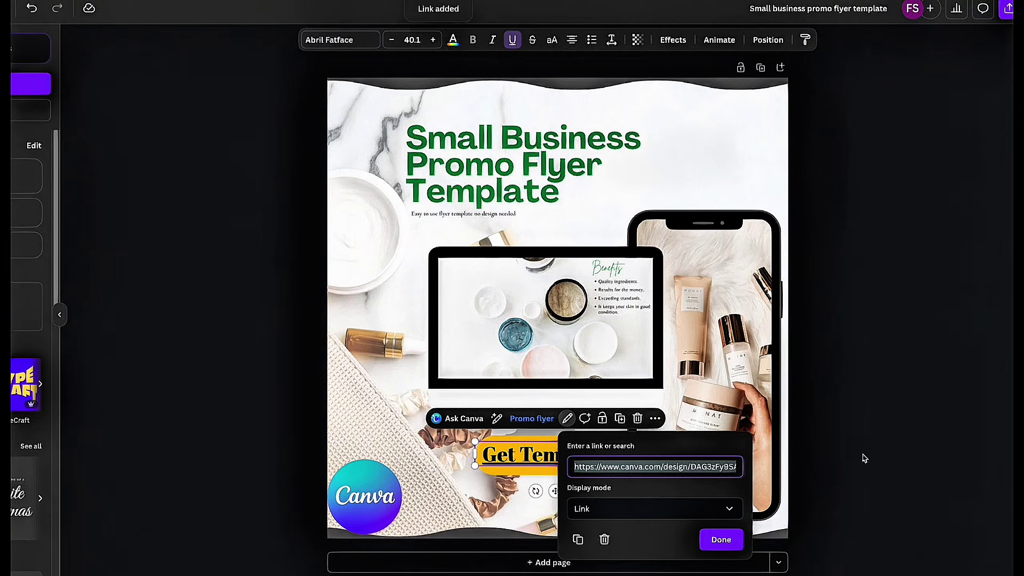
click(721, 539)
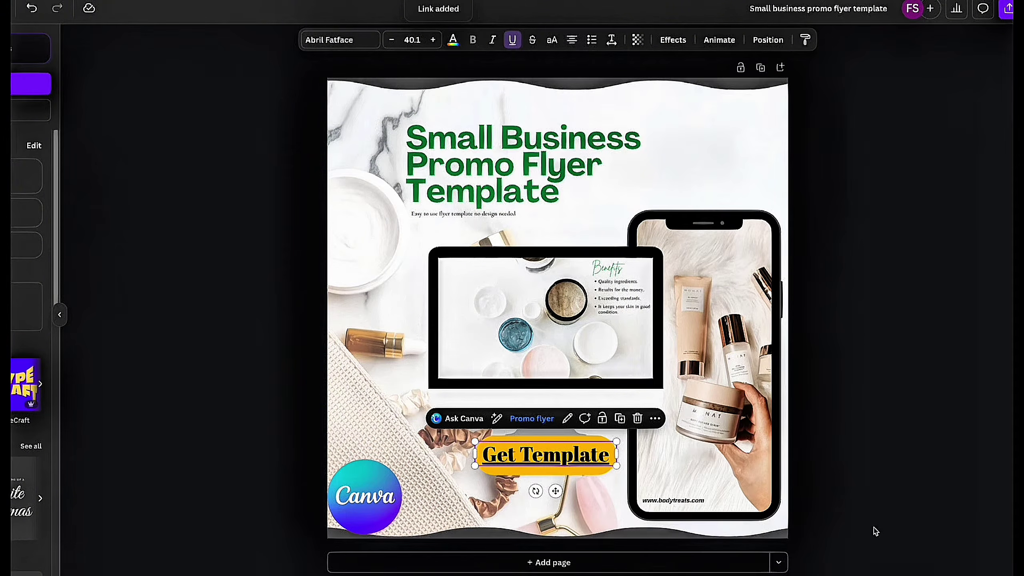
click(875, 531)
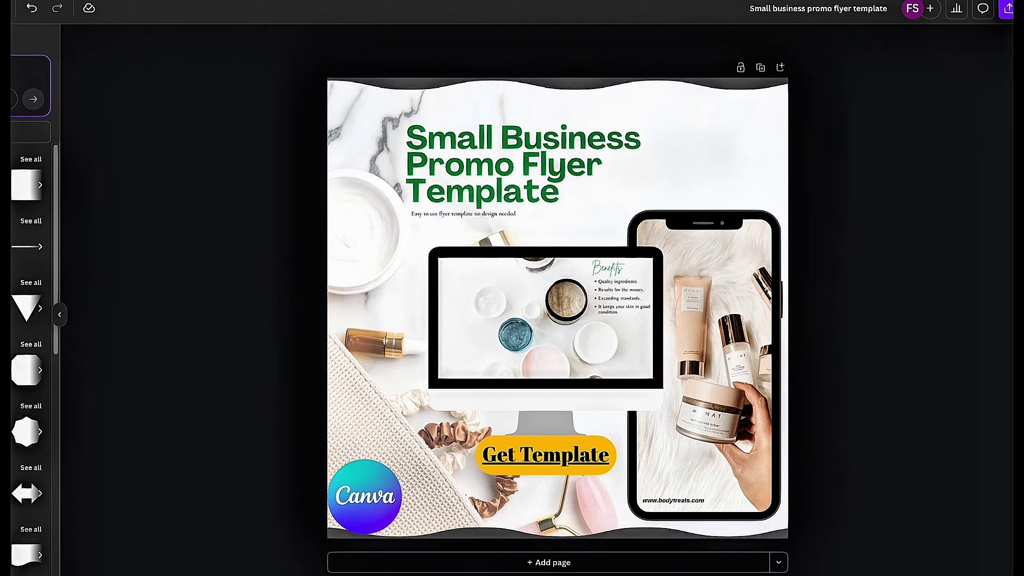
text(c)
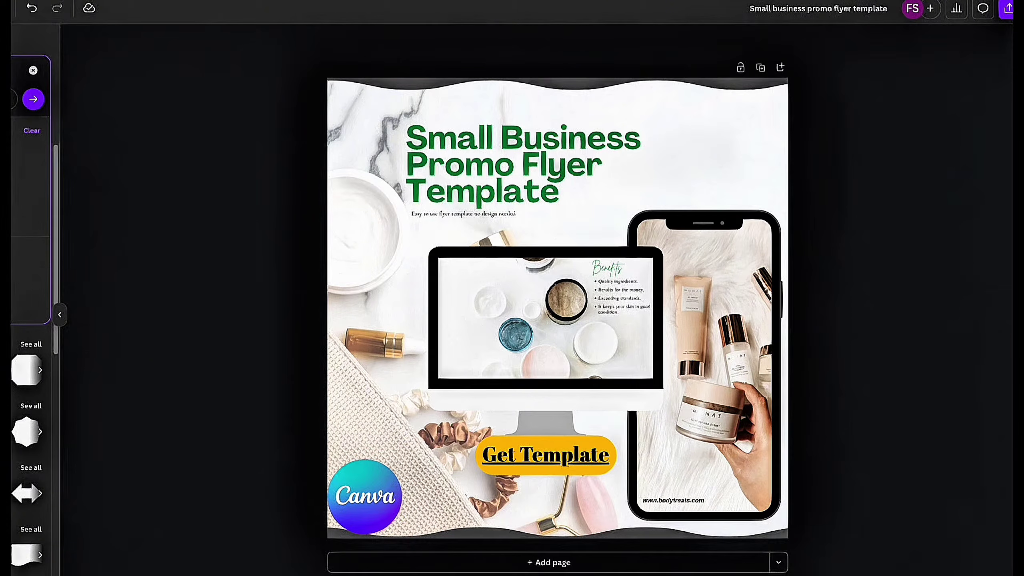
key(Return)
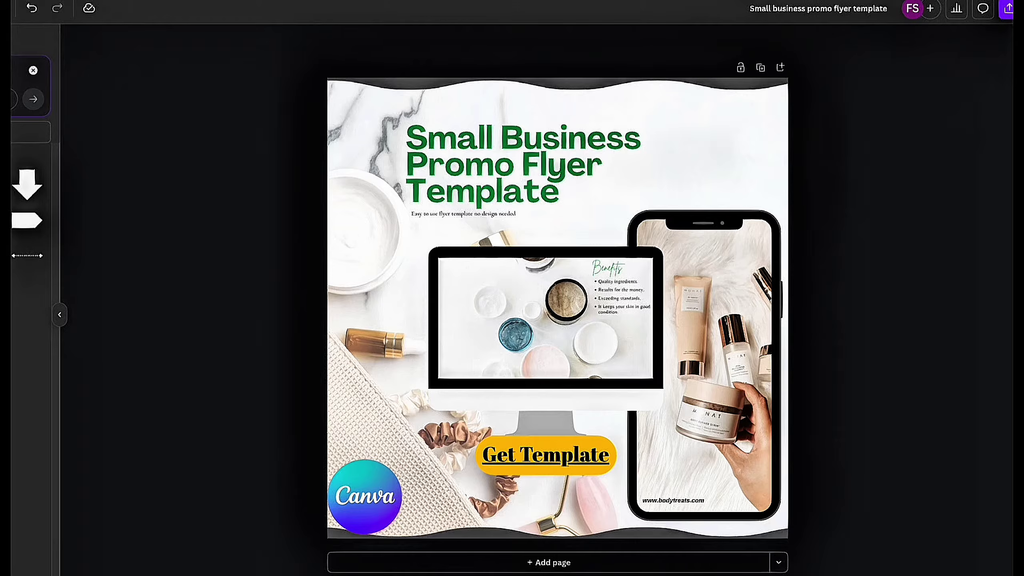
click(33, 70)
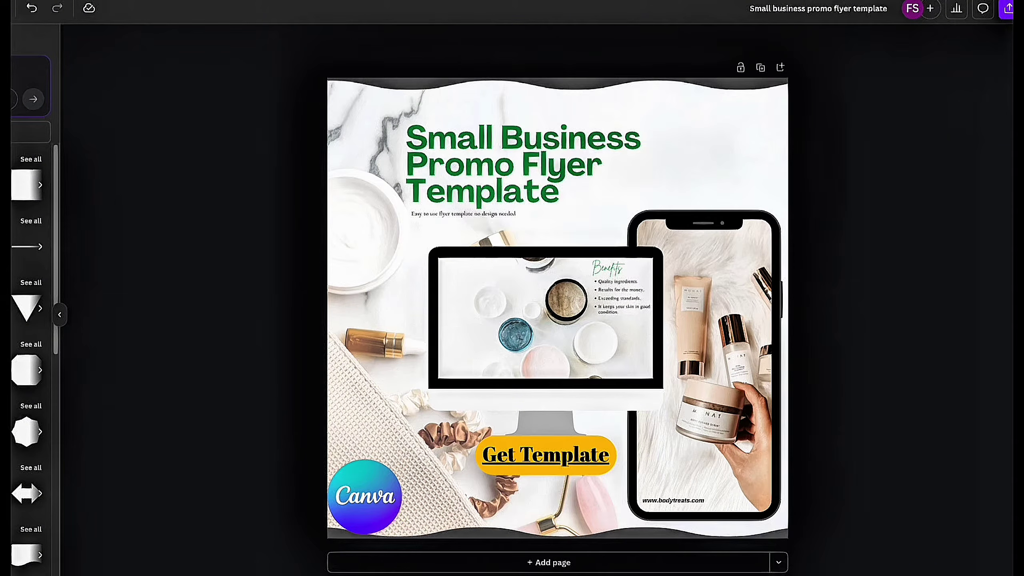
Step: Add a curved red arrow graphic, flip it horizontally, then shrink and rotate it to point at the "Get Template" button
click(20, 70)
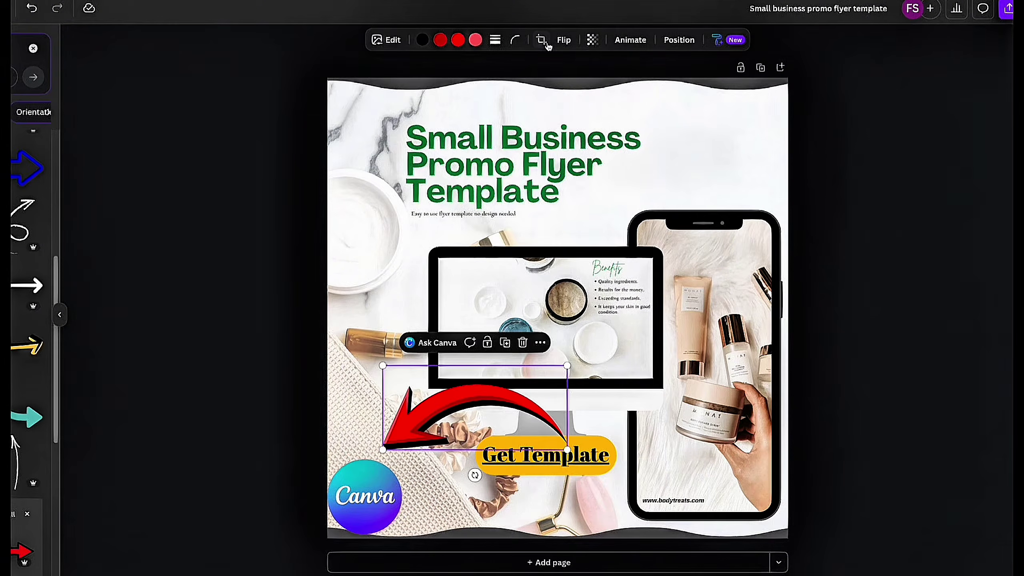
click(564, 40)
click(564, 69)
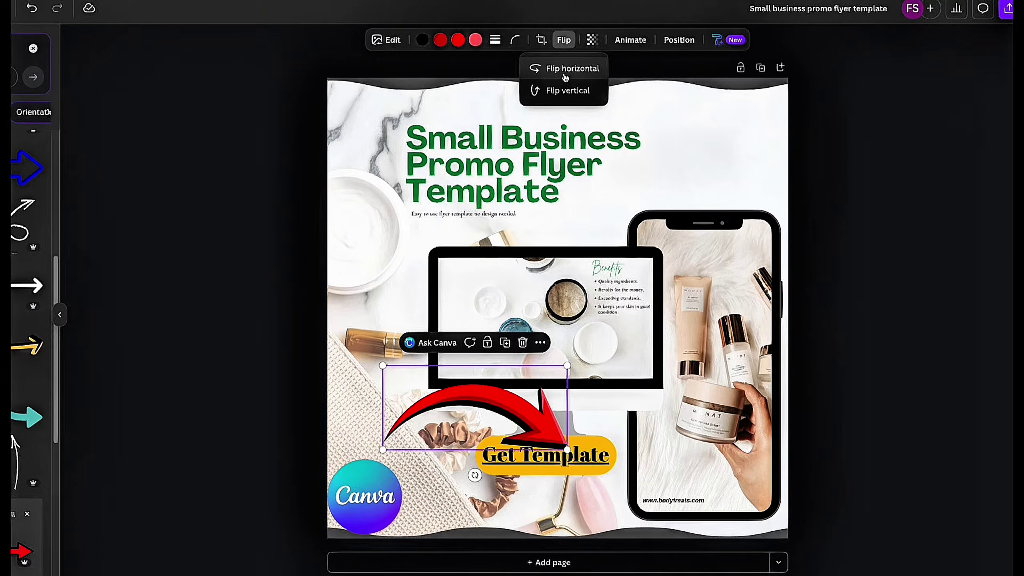
drag(567, 448, 429, 453)
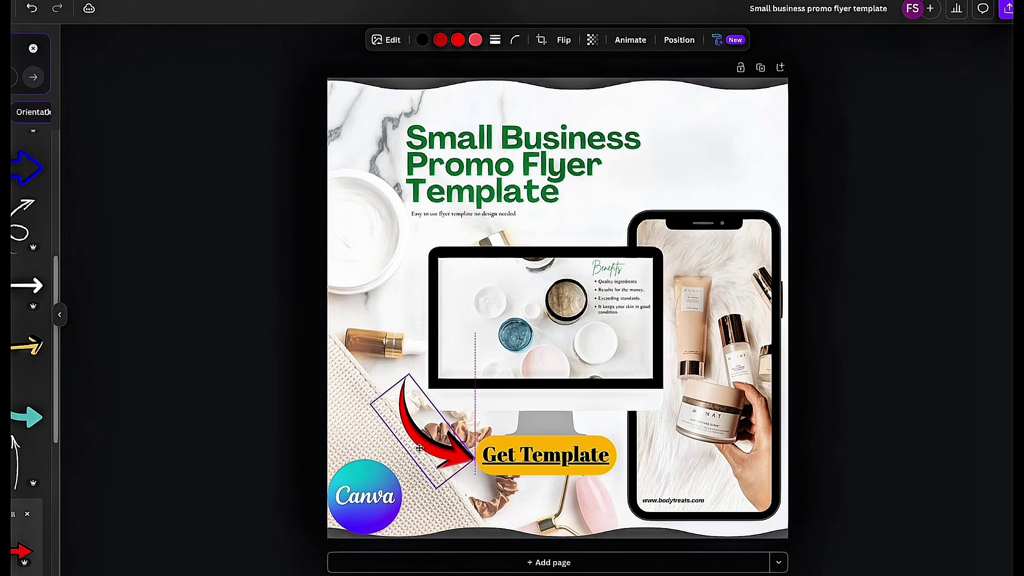
key(Escape)
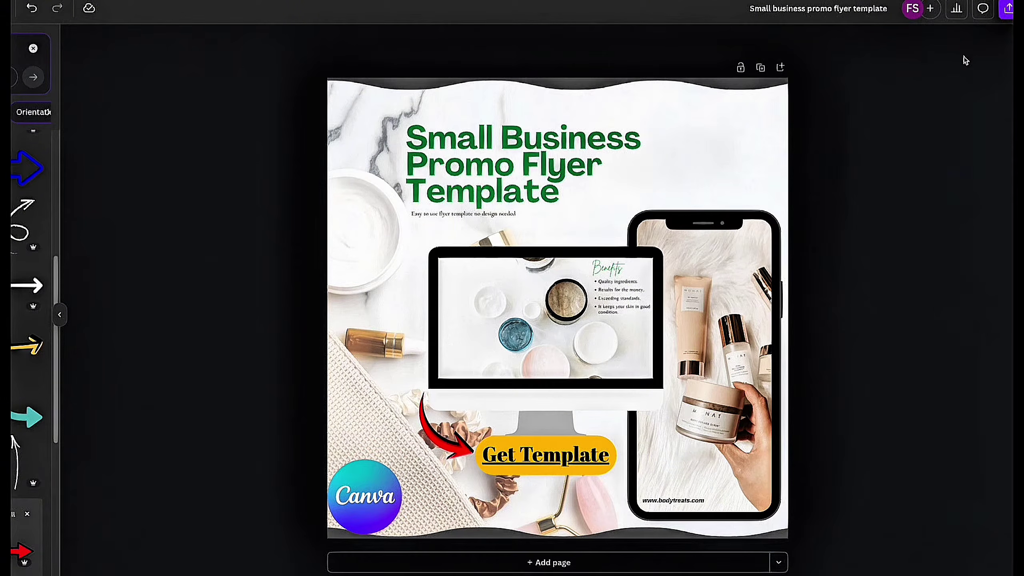
Step: Set the design's download file type to PDF Standard
click(1007, 9)
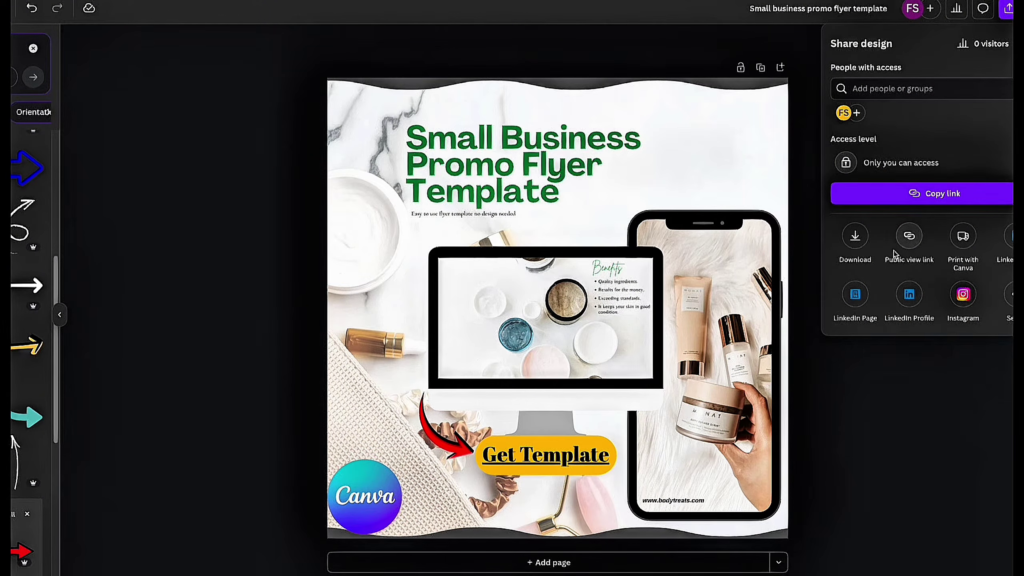
click(858, 242)
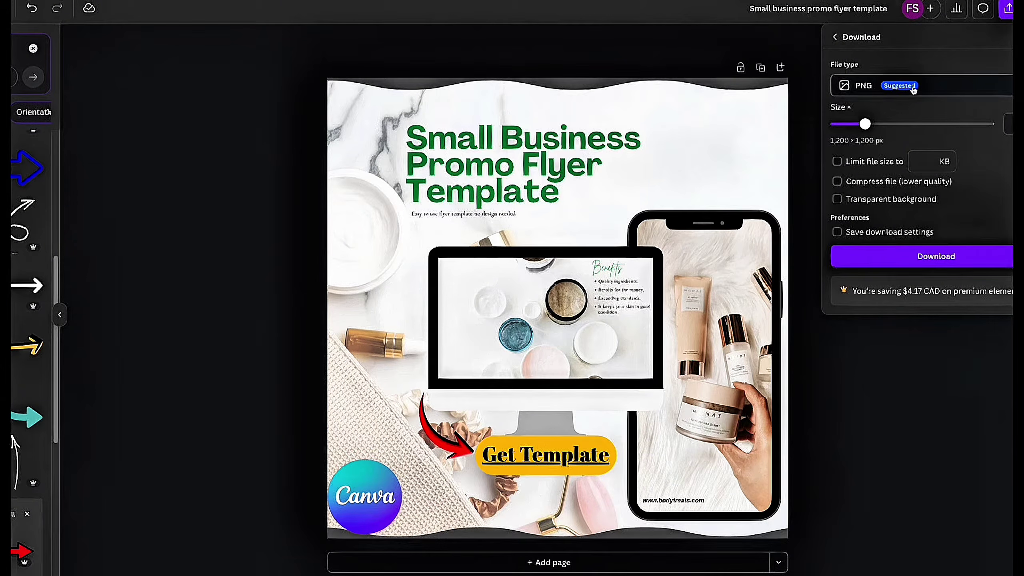
click(935, 90)
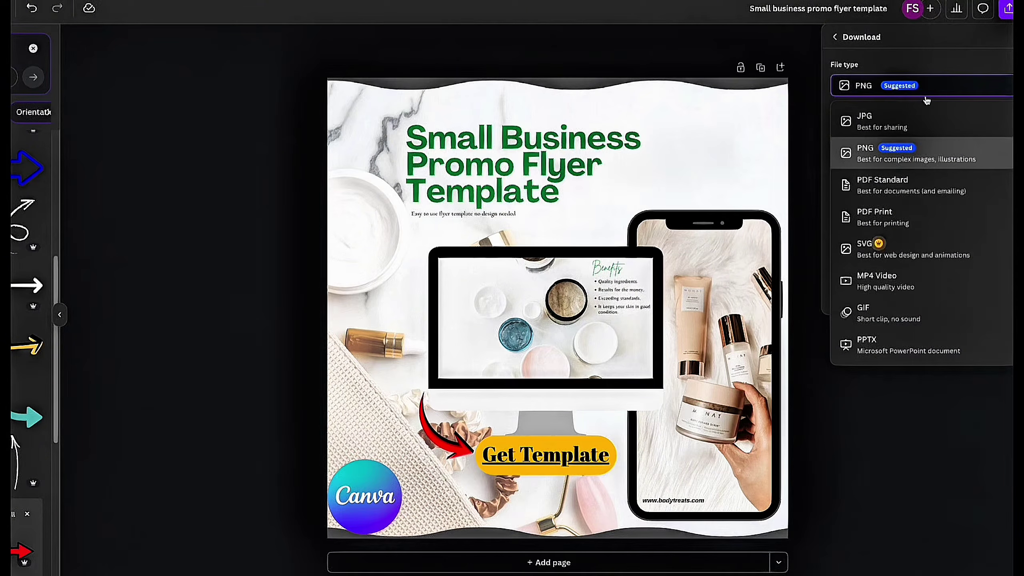
click(904, 193)
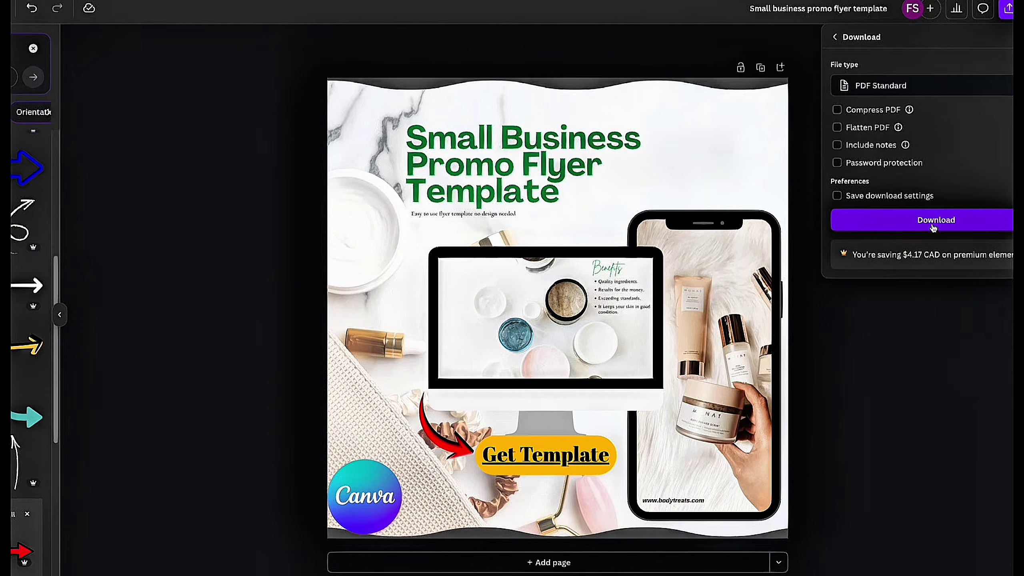
Step: Download the design as PDF Standard with saving of the download settings left off
click(1004, 86)
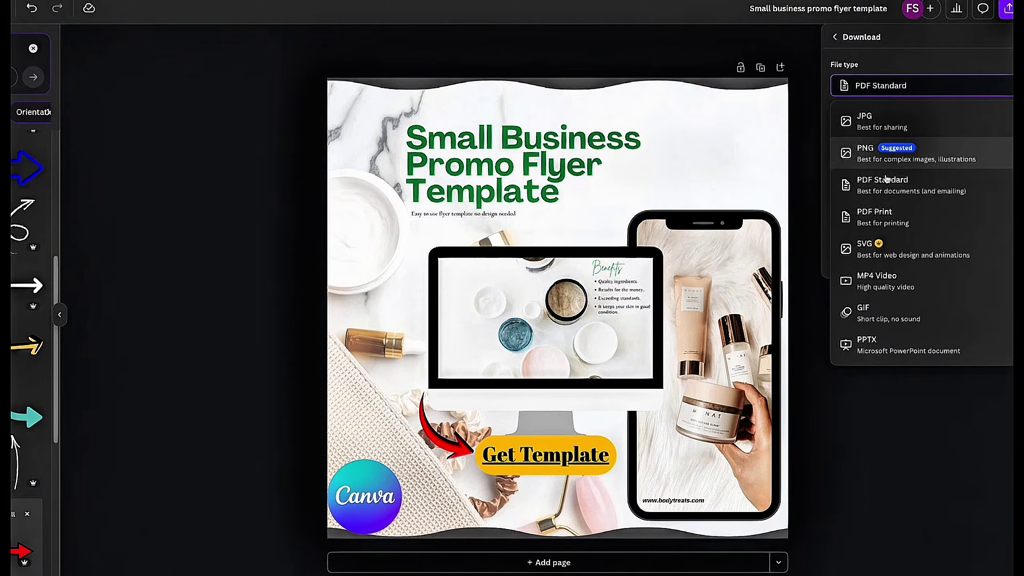
click(885, 187)
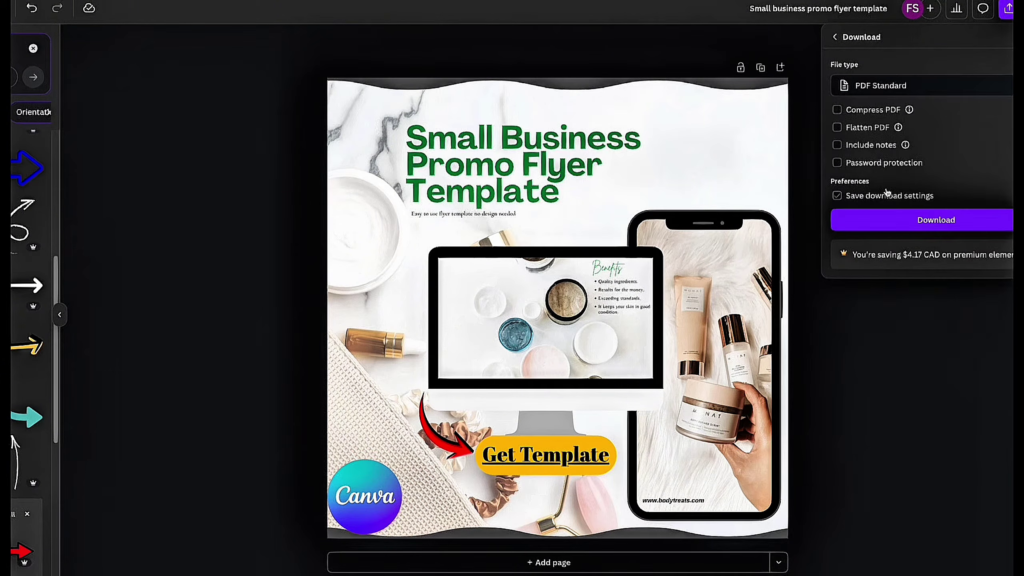
click(923, 196)
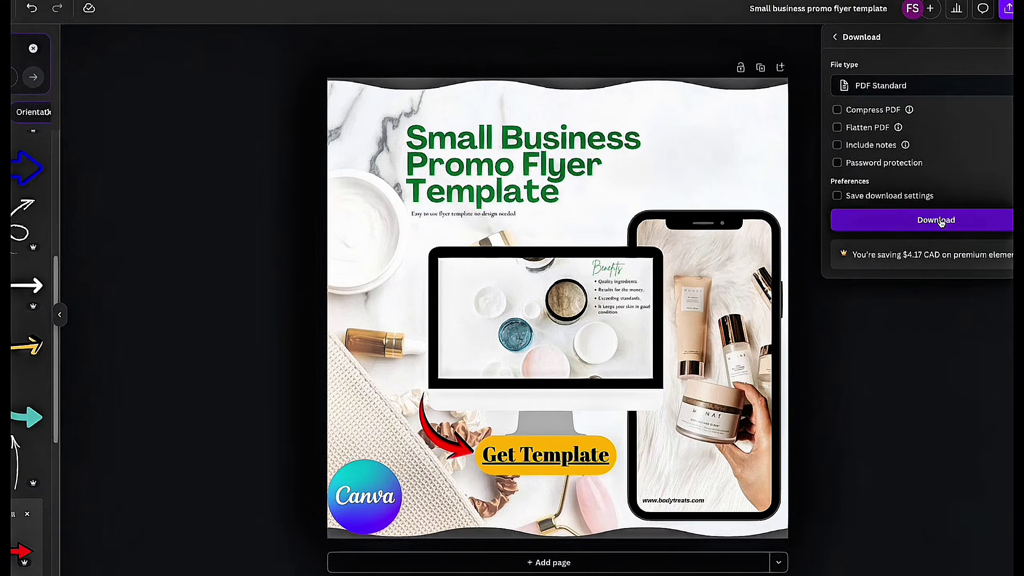
click(941, 223)
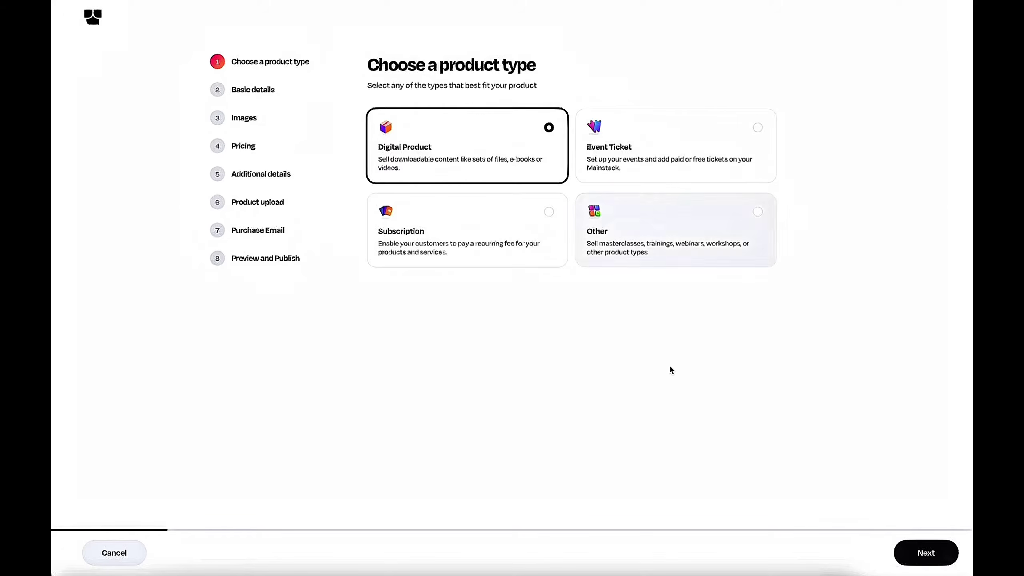
Step: In Mainstack, create a Digital Product titled "Business promo flyer" with the description "Business promo flyer for small busines"
click(923, 560)
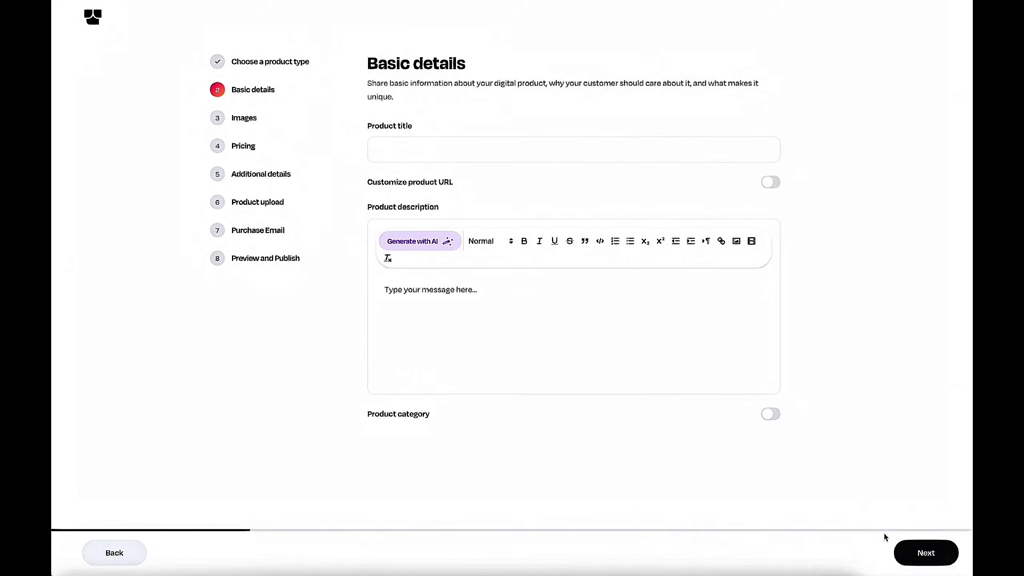
click(478, 154)
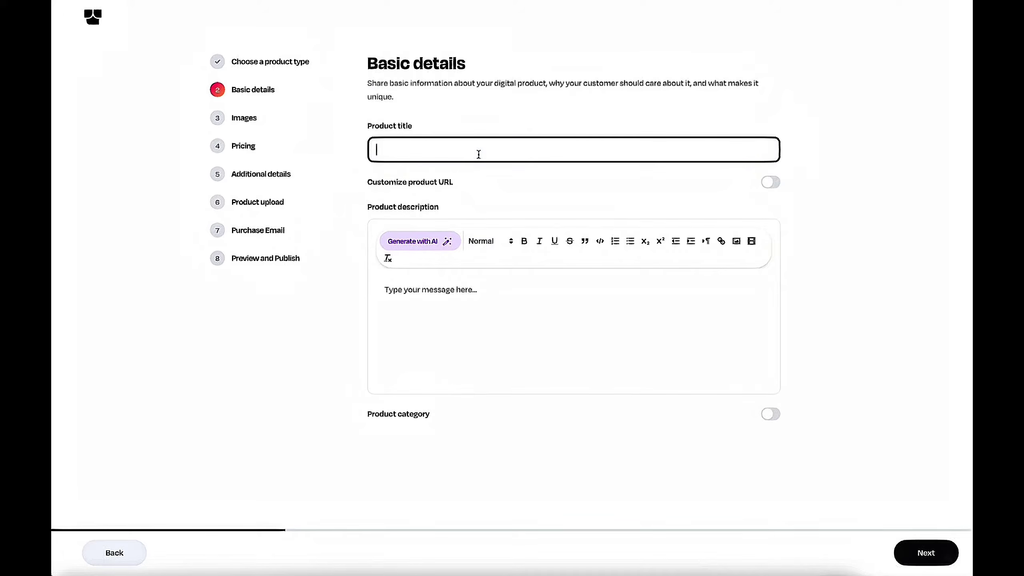
text(Business pr)
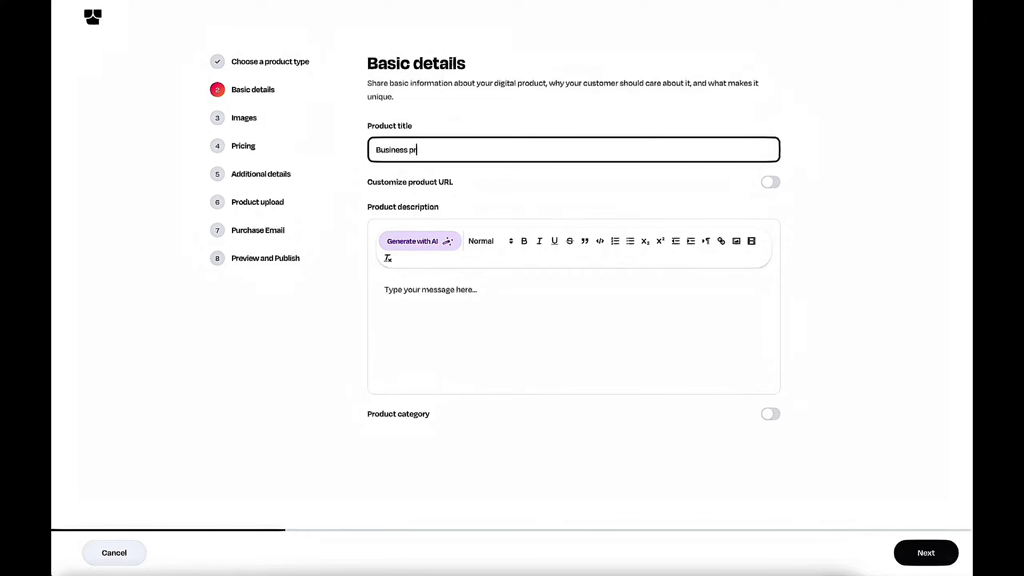
text(omo flyer)
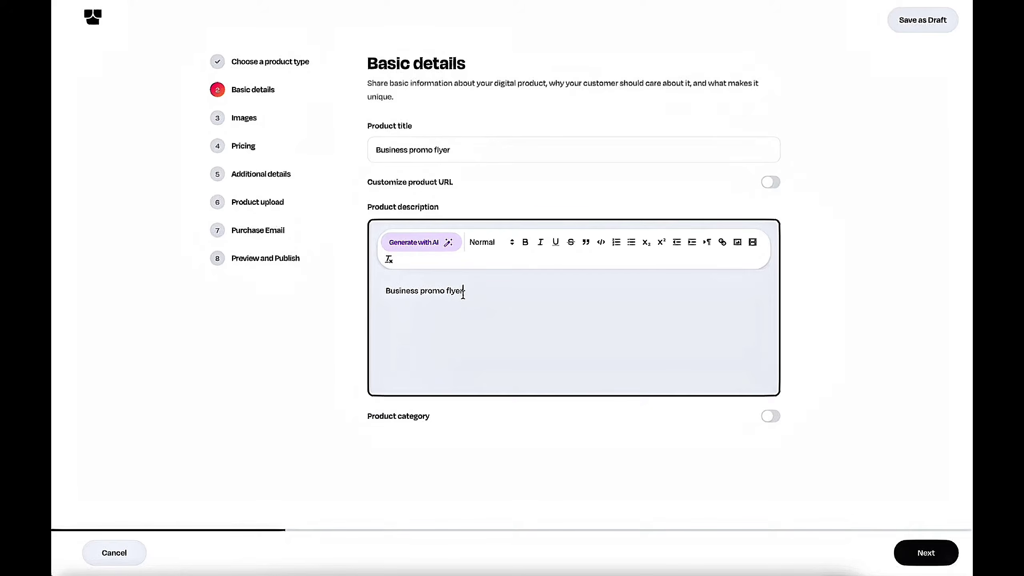
text(for small busines)
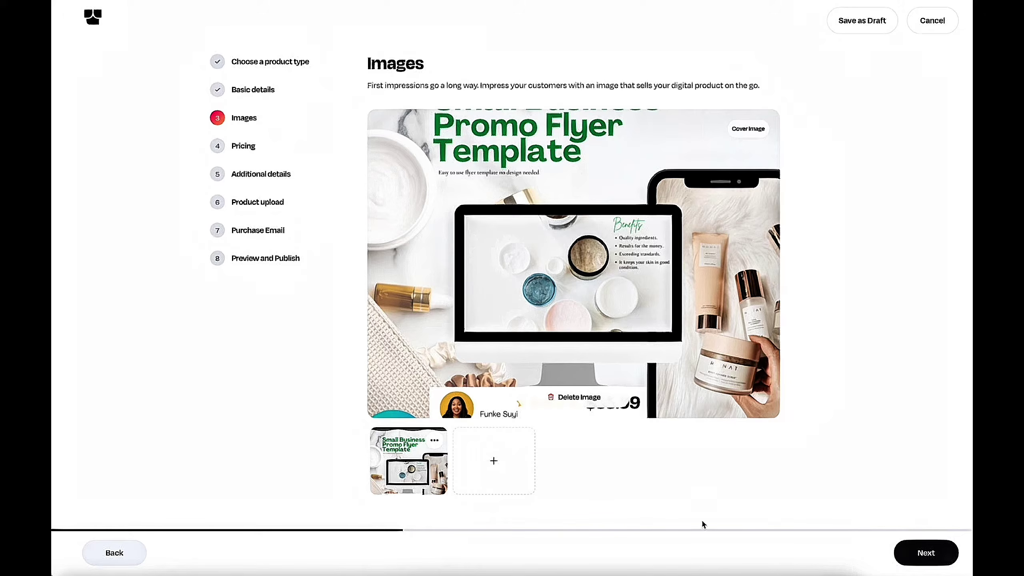
Step: Set the product's pricing model to Free and turn off Redirect on success in the additional details
click(908, 551)
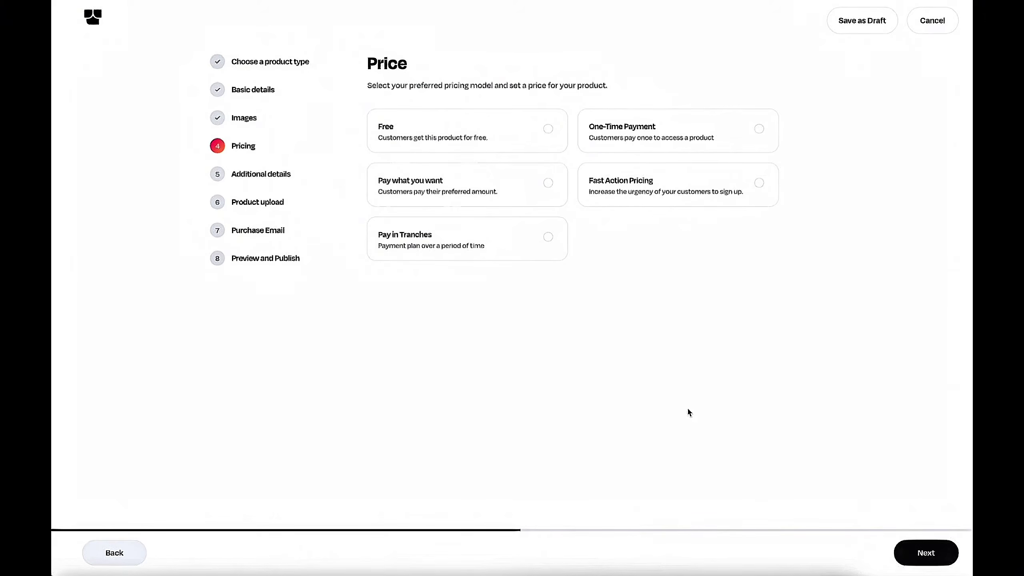
click(548, 130)
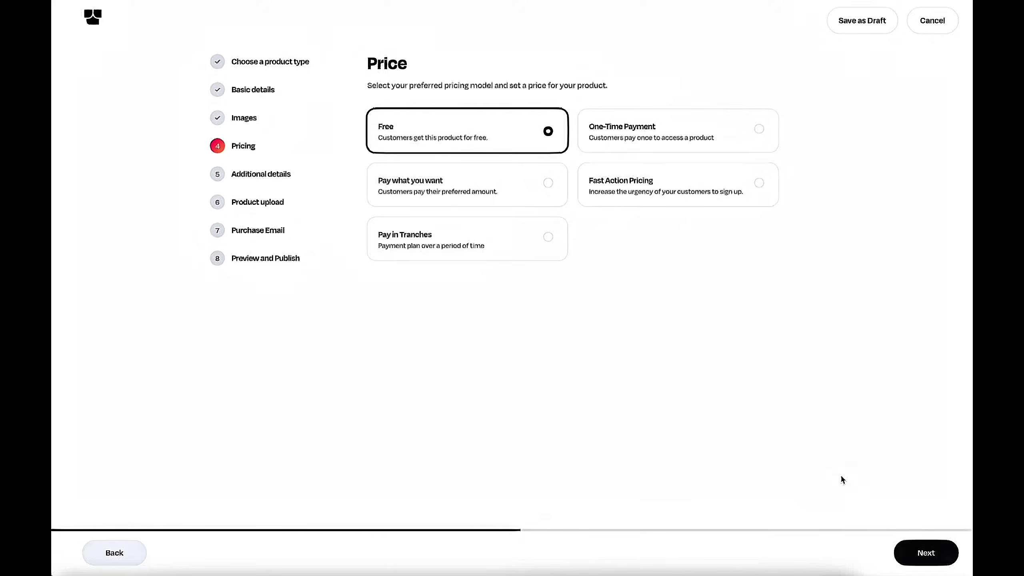
key(Return)
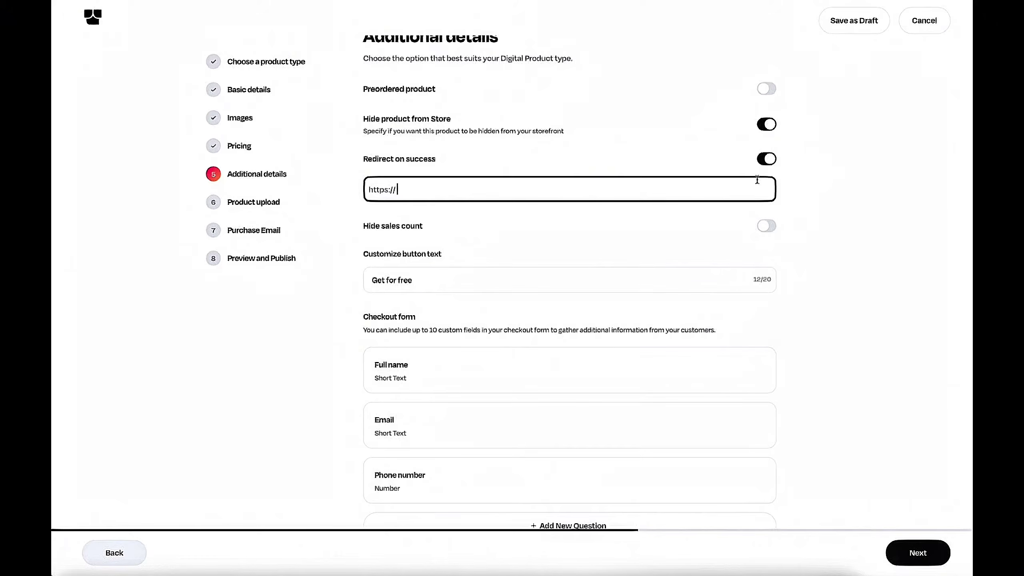
click(766, 160)
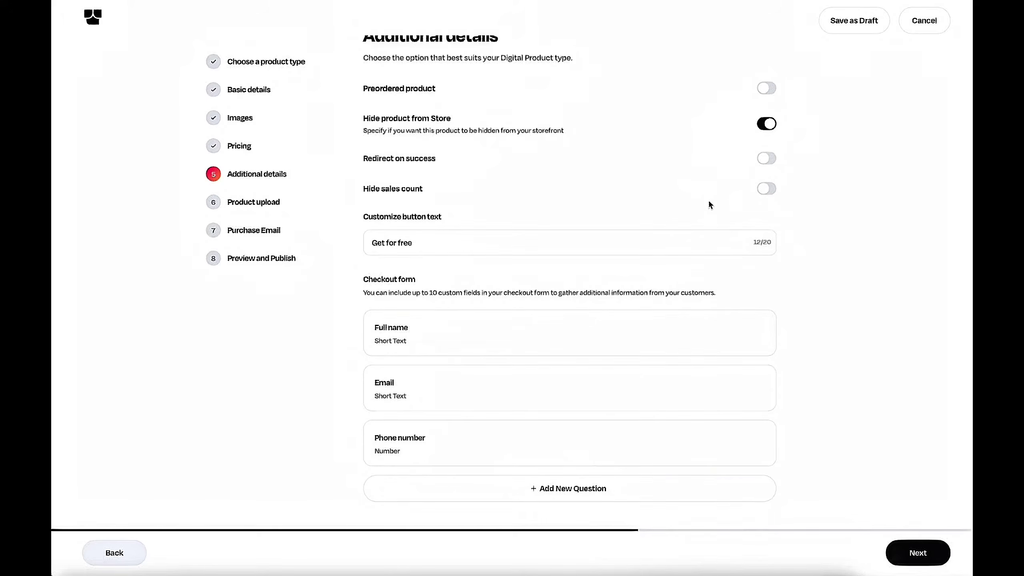
scroll(709, 202, down, 2)
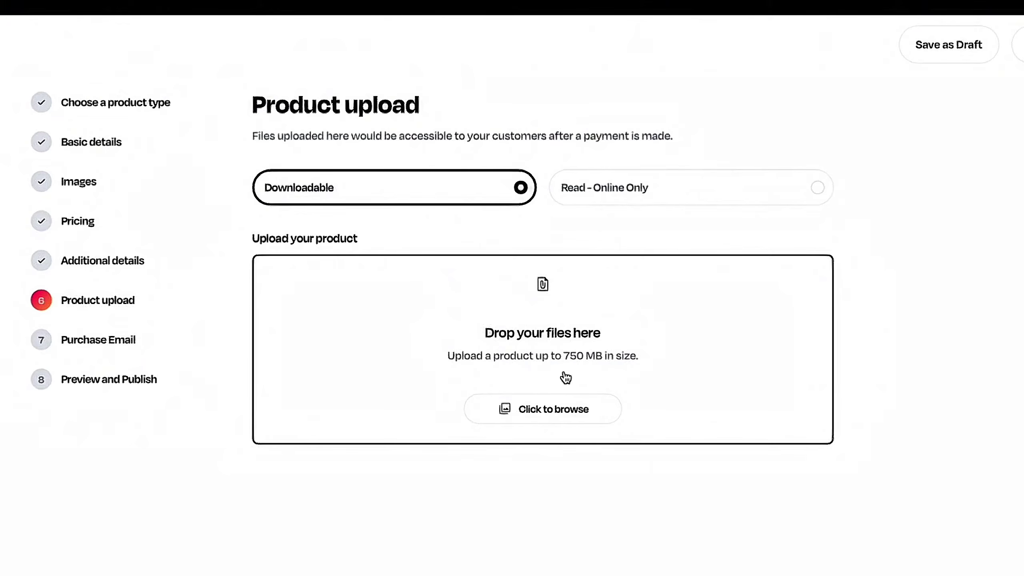
Step: Upload the small business promo flyer template PDF from Downloads as the downloadable product file
click(543, 411)
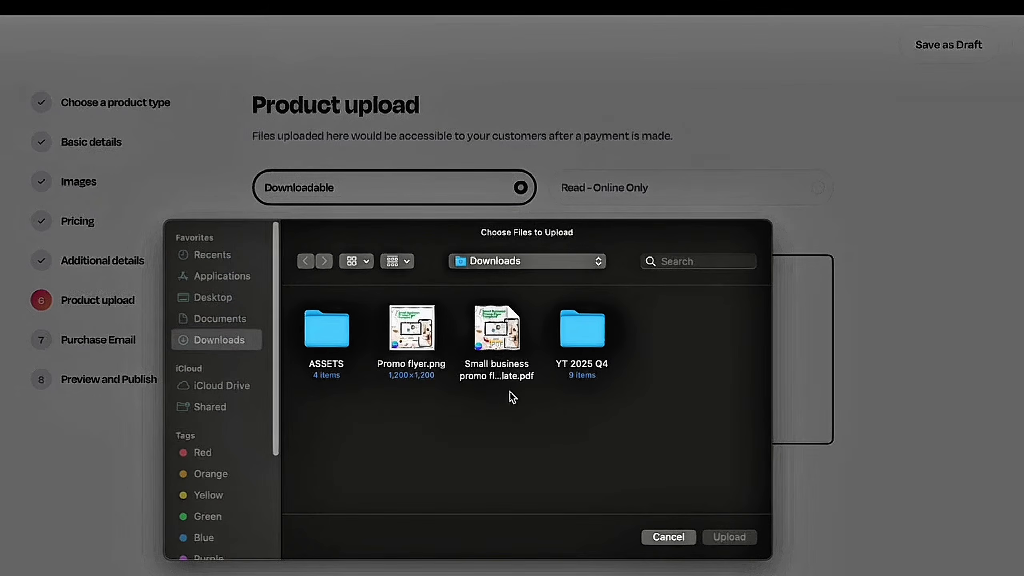
click(496, 352)
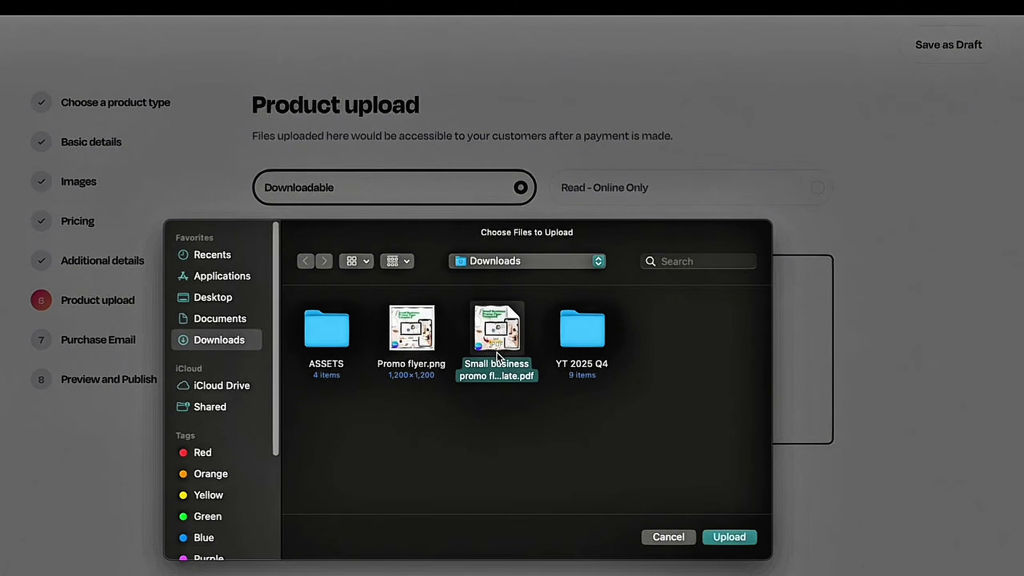
click(729, 537)
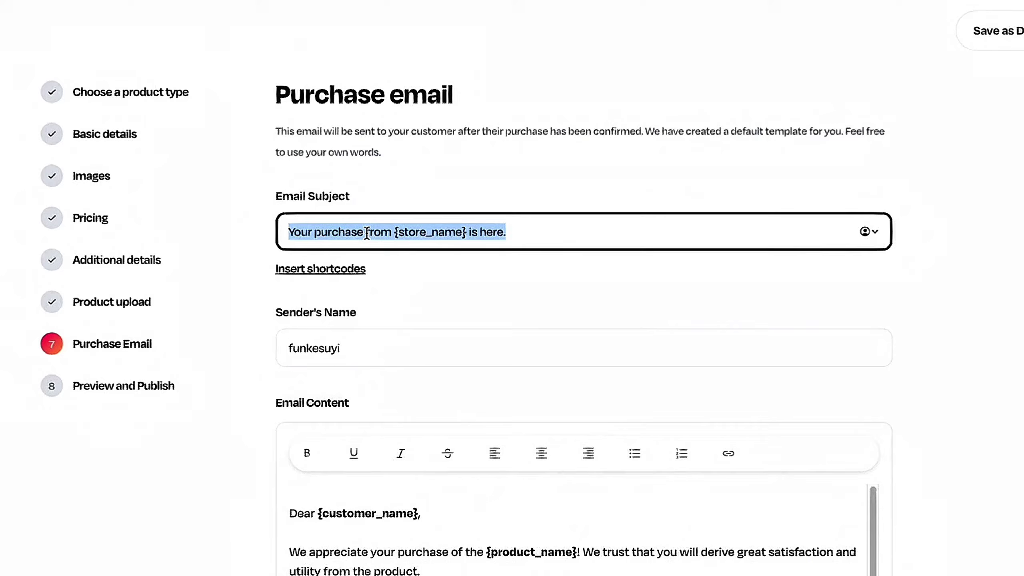
Step: Replace the purchase email's subject with "YOUR TEMPLATE HAS JUST ARRIVED!"
text(Yur)
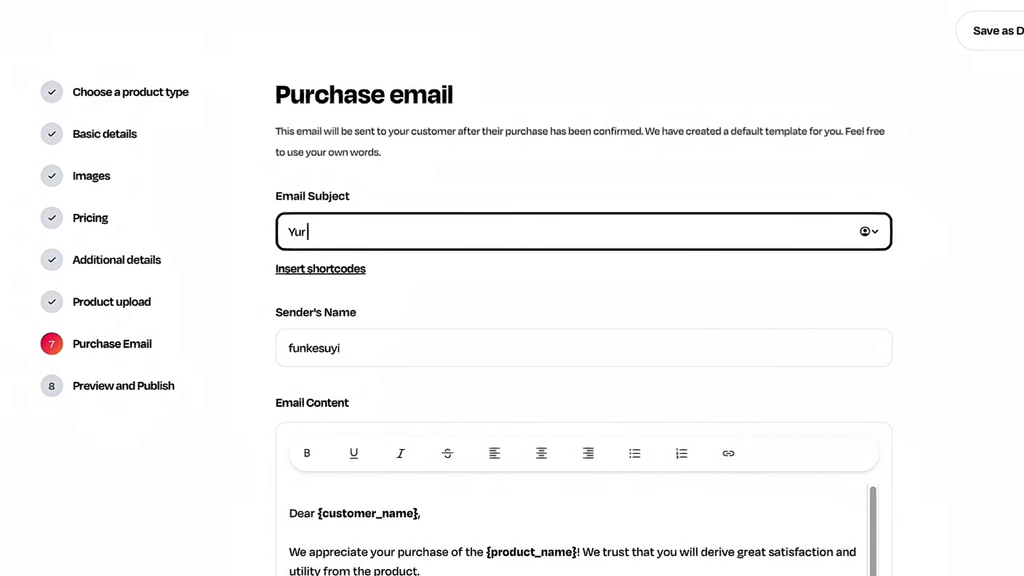
text( tEMPLATE HAS JUST ARRIVED!)
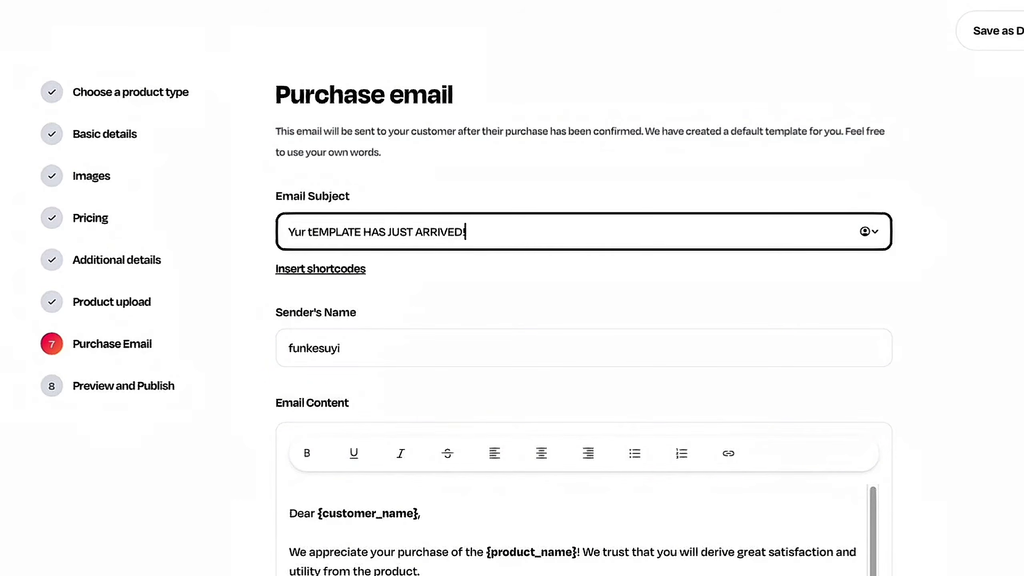
double_click(291, 233)
text(YOUR)
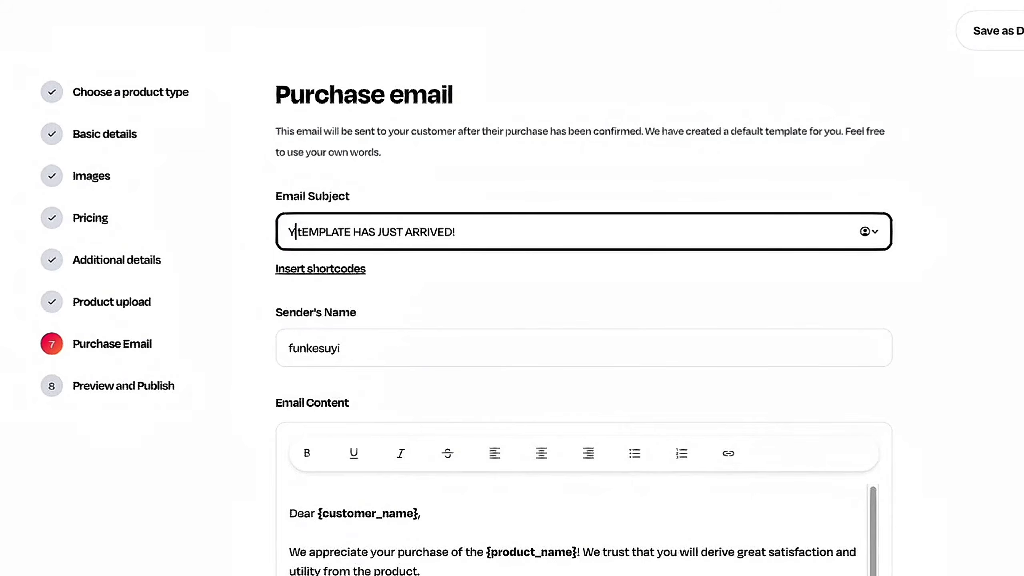
key(shift+Right)
key(BackSpace)
text(T)
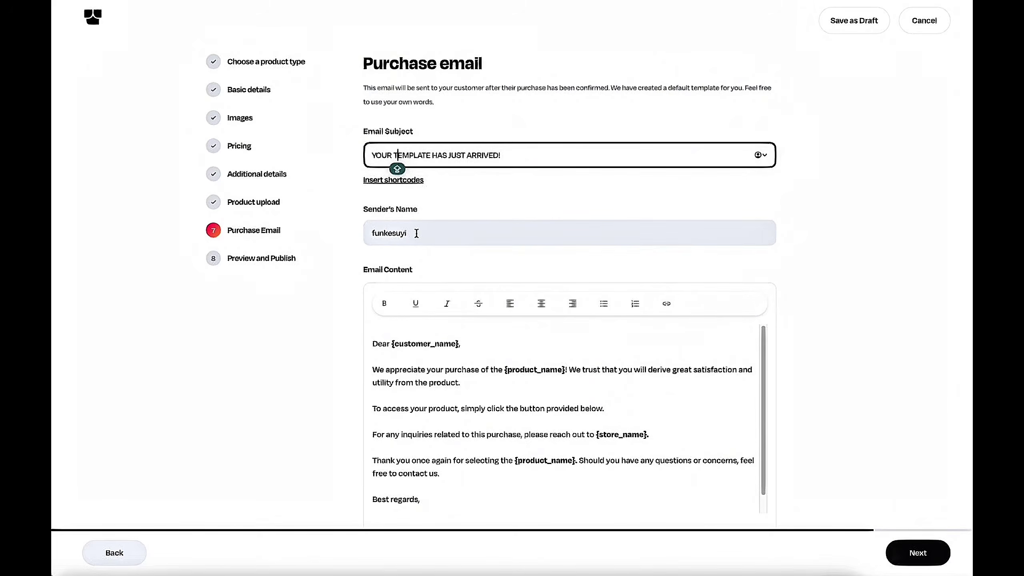
Step: Preview the purchase email and review its message, product summary and Access Product button
scroll(416, 233, down, 2)
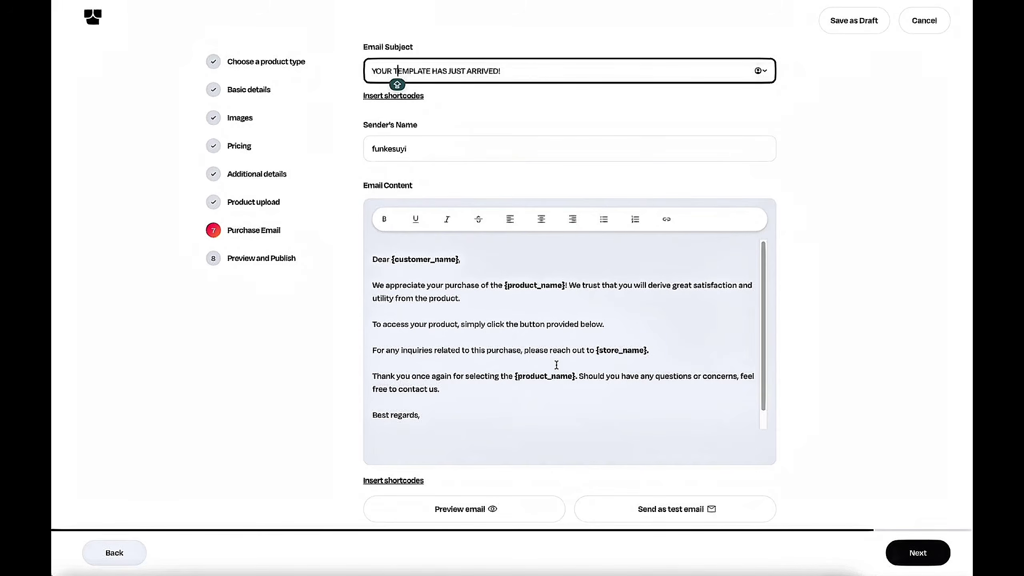
scroll(556, 364, down, 1)
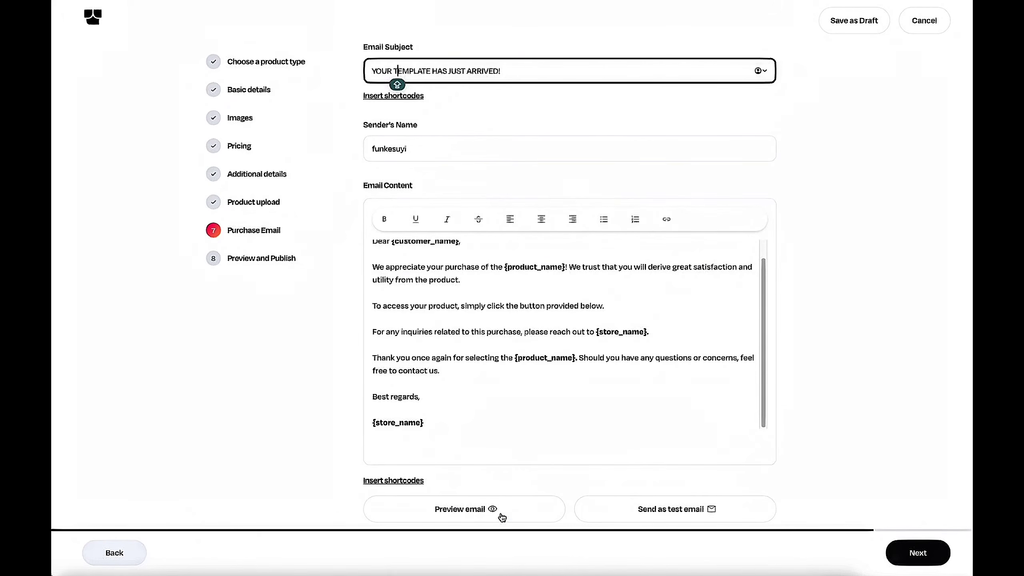
click(501, 515)
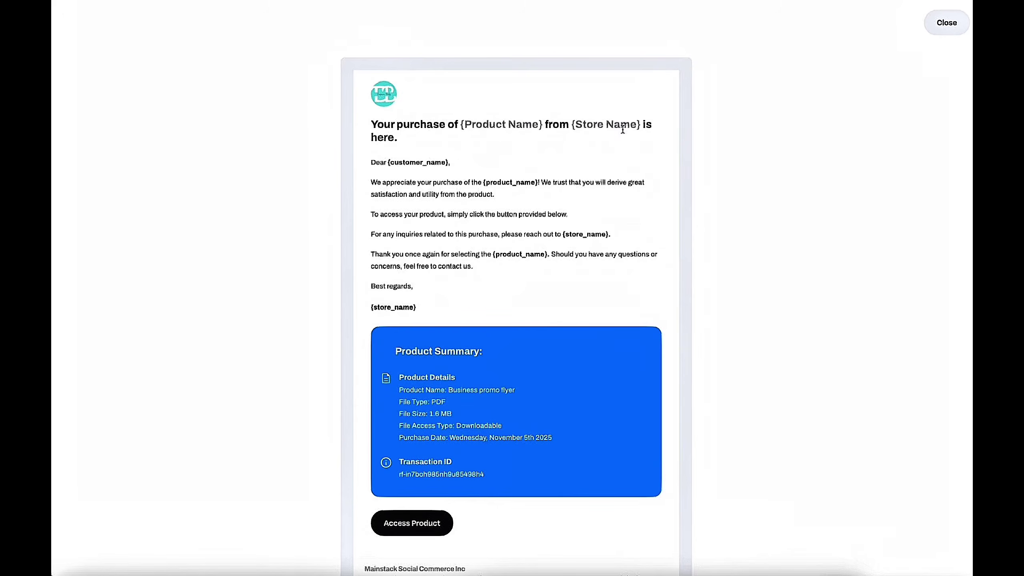
scroll(463, 232, down, 2)
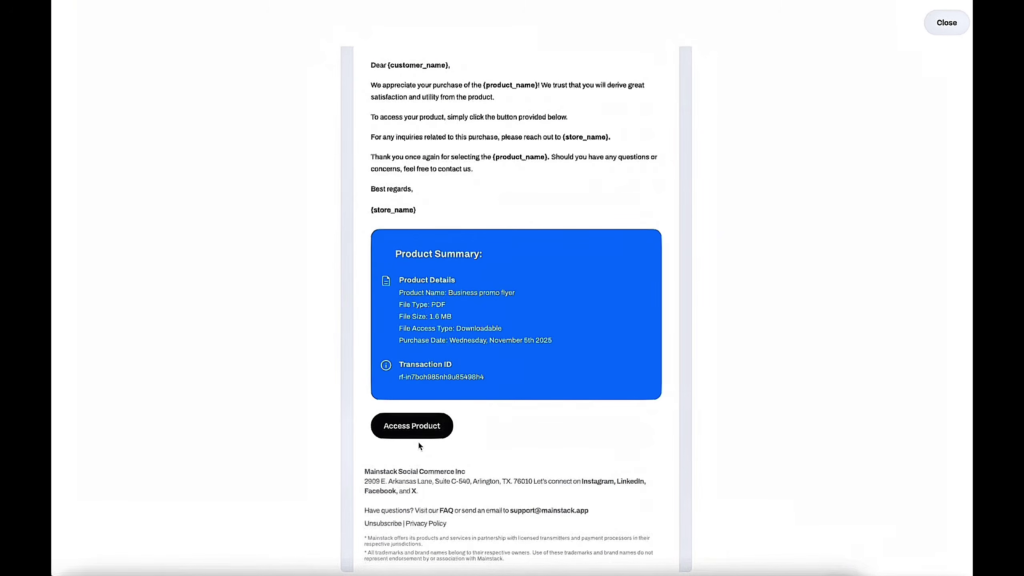
scroll(550, 361, up, 1)
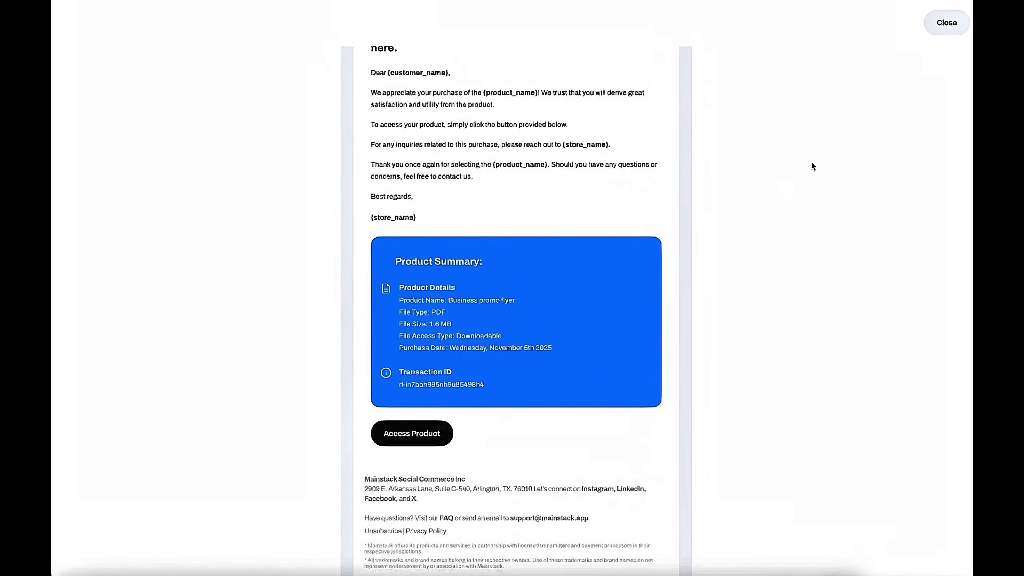
scroll(770, 196, up, 3)
Step: Close the email preview, continue to the final review and publish the product
click(770, 196)
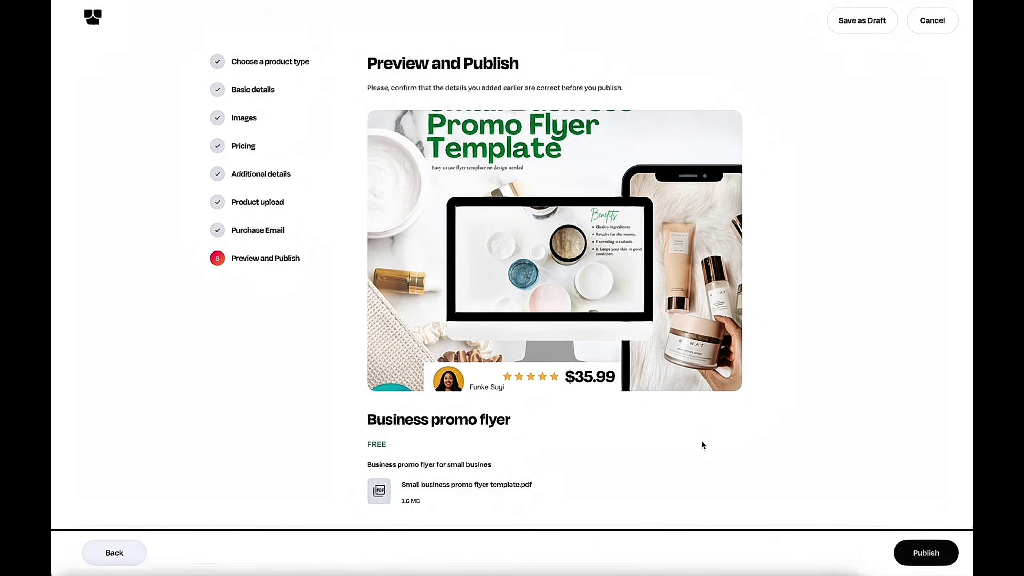
click(905, 545)
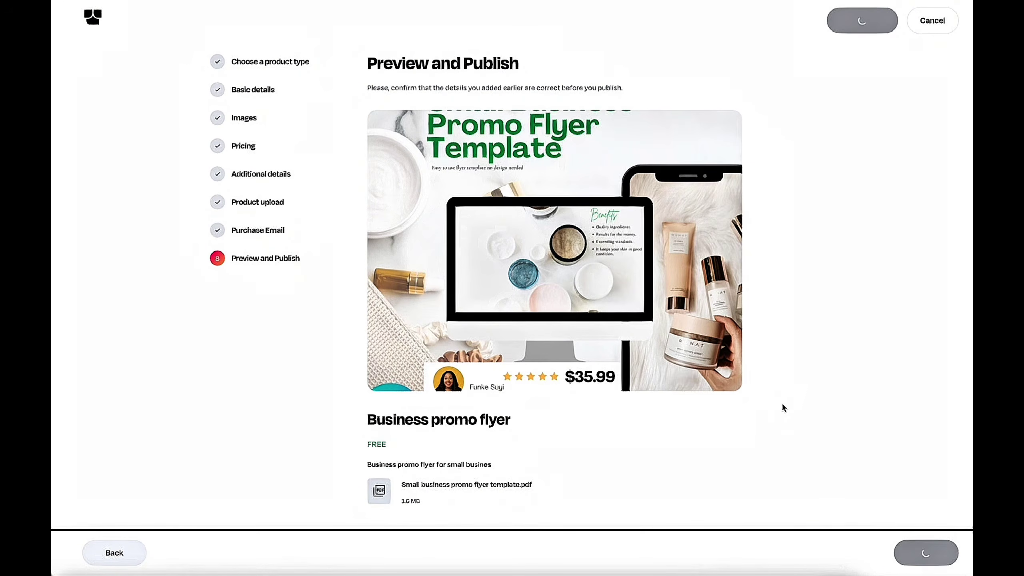